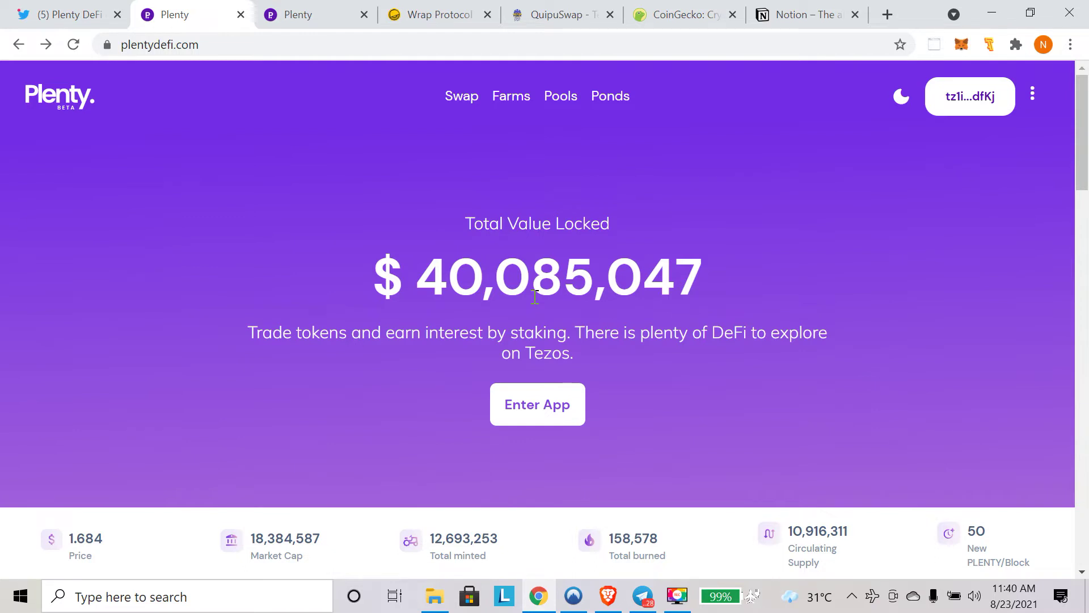
Scroll down the Plenty homepage to view TVL and PLENTY stats, then return to the top.
drag(1081, 170, 1081, 187)
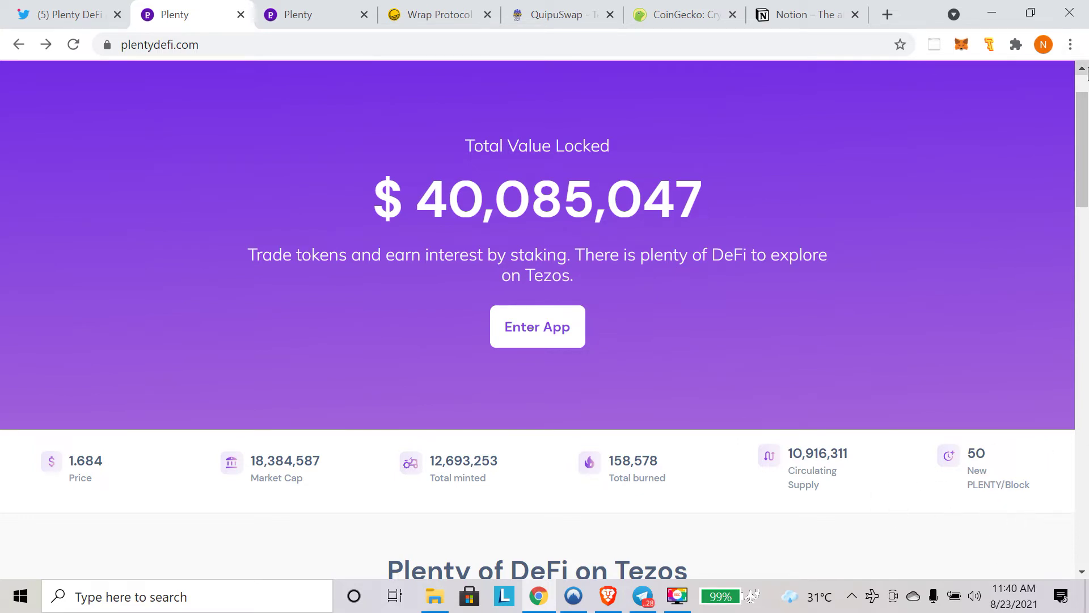
scroll(1085, 91, up, 2)
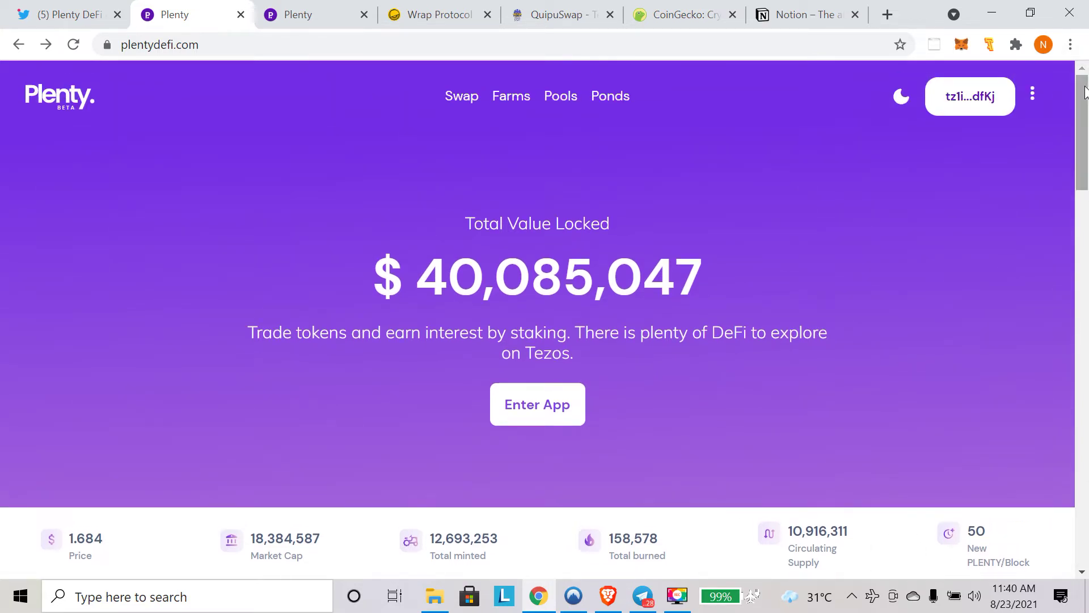
Set up a swap of 0.10 PLENTY for wUSDC, quoting 0.1678648634152727 wUSDC.
click(474, 97)
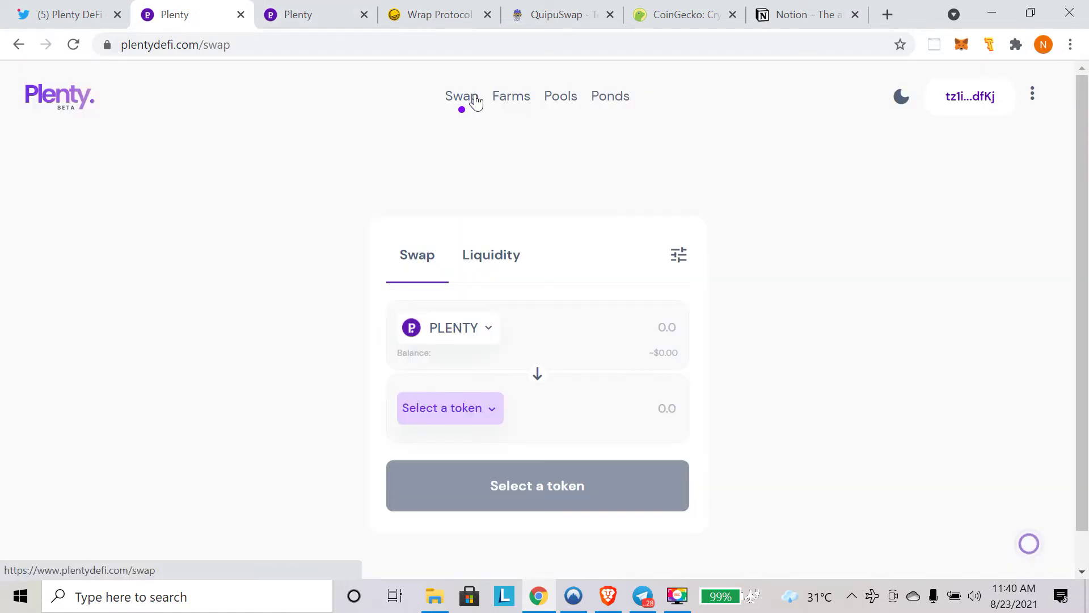
click(493, 408)
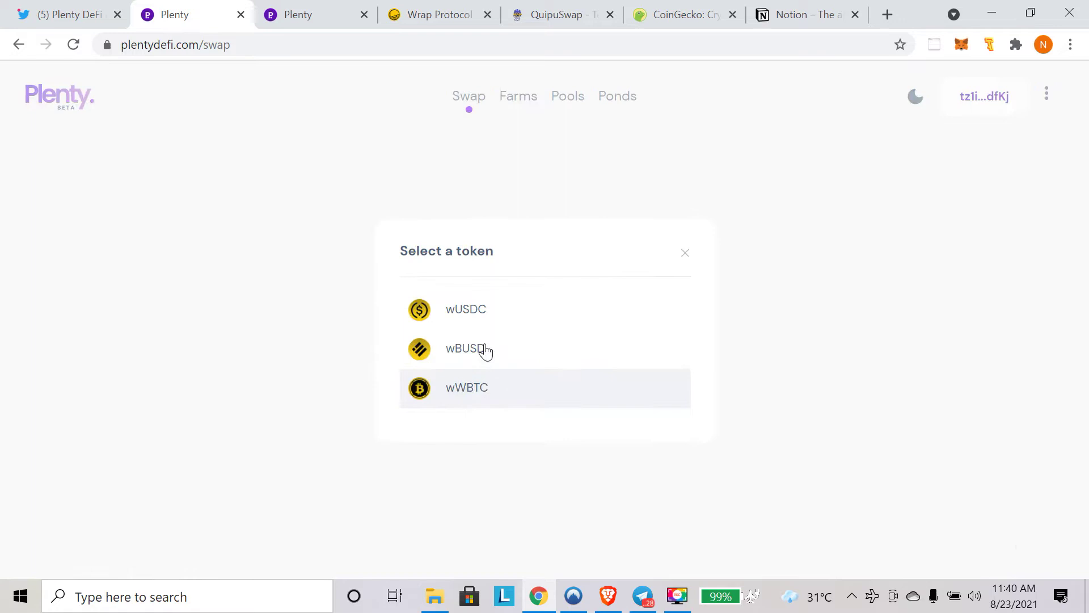
click(480, 321)
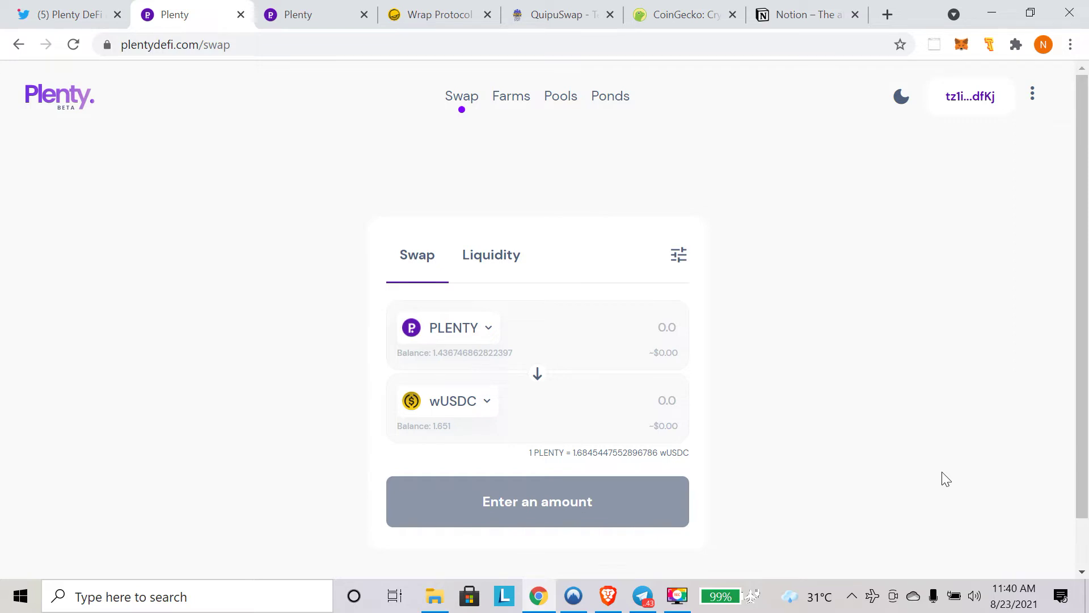
click(656, 328)
text(0)
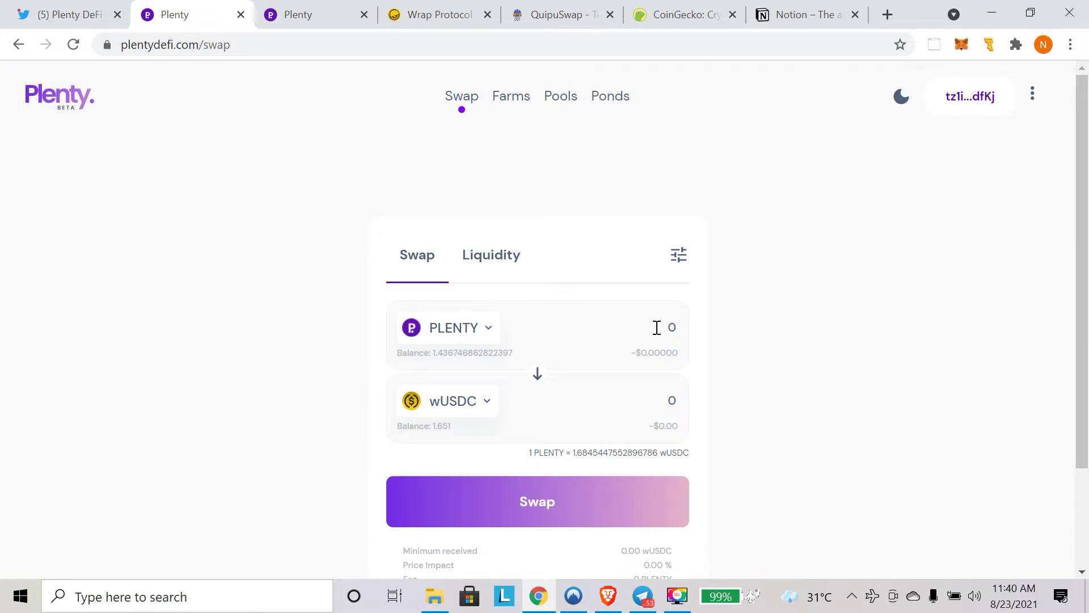
text(.2)
key(BackSpace)
text(10)
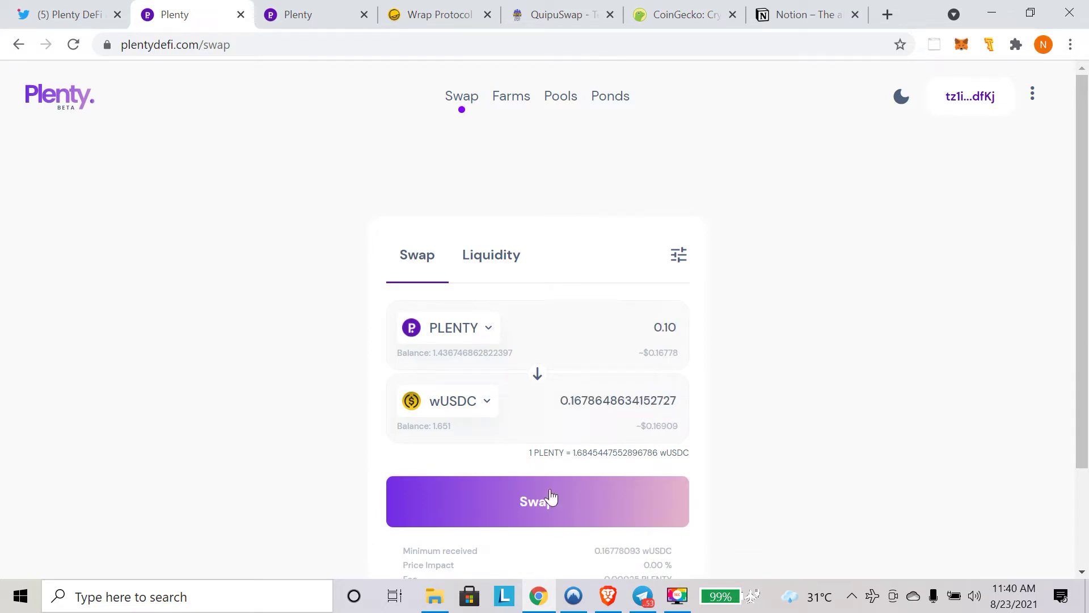
Confirm the 0.10 PLENTY to wUSDC swap and approve it in Temple Wallet.
click(573, 514)
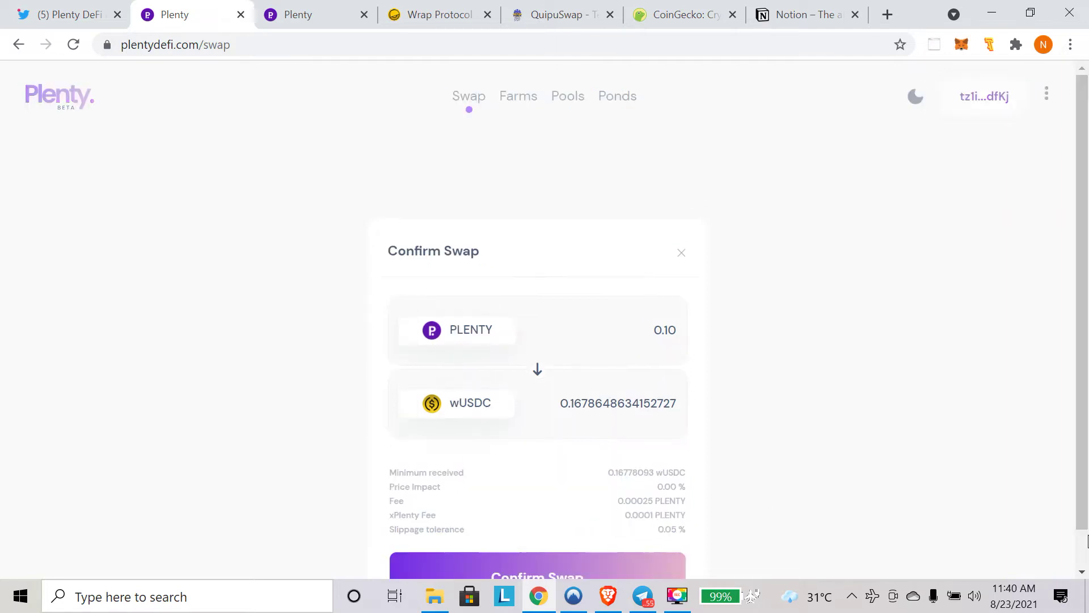
scroll(527, 434, down, 1)
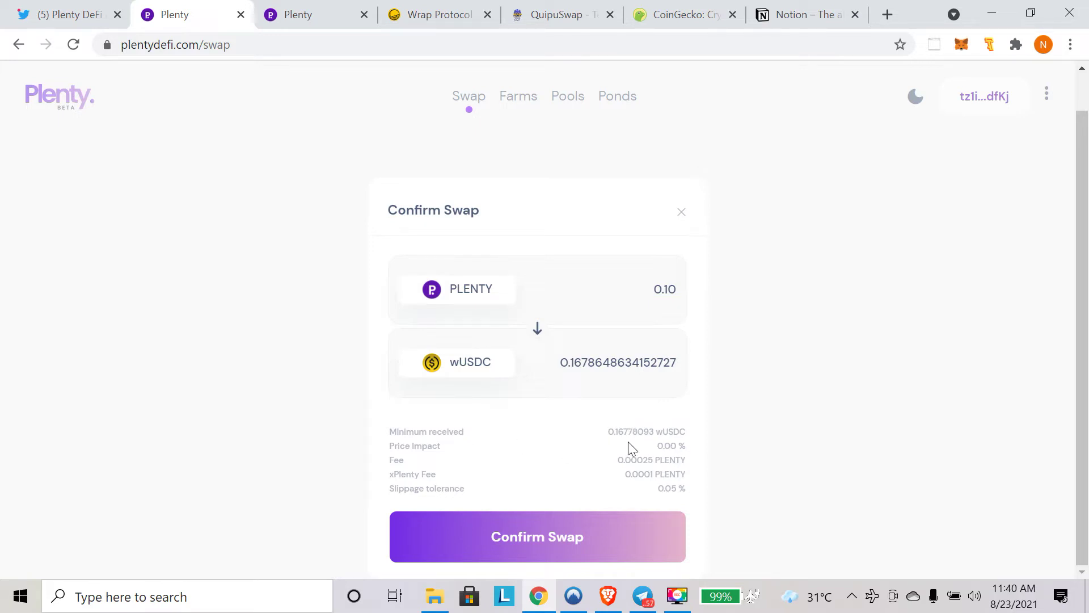
click(611, 538)
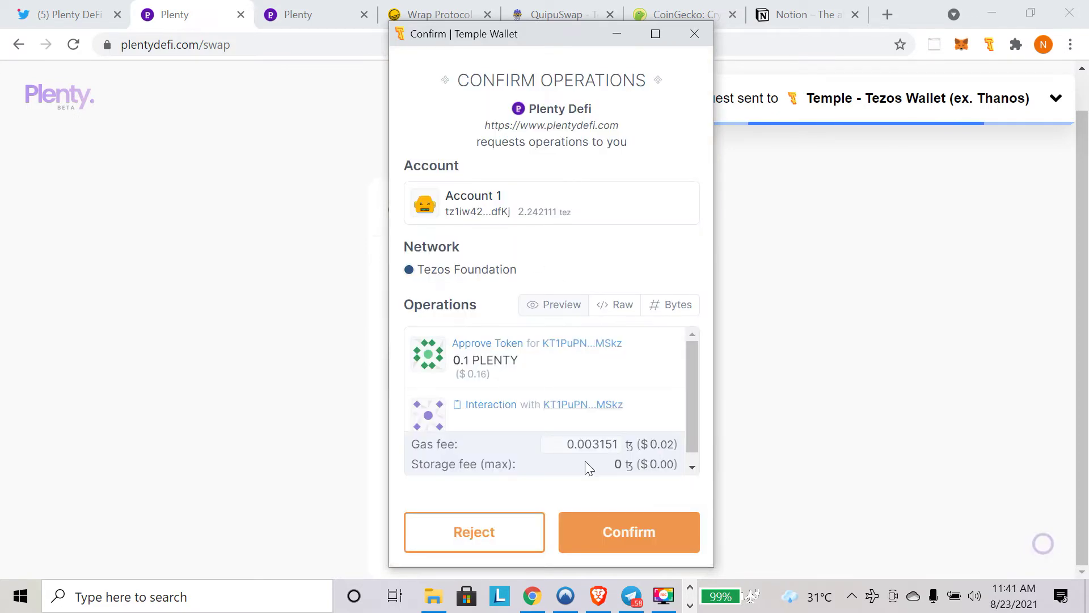
click(603, 539)
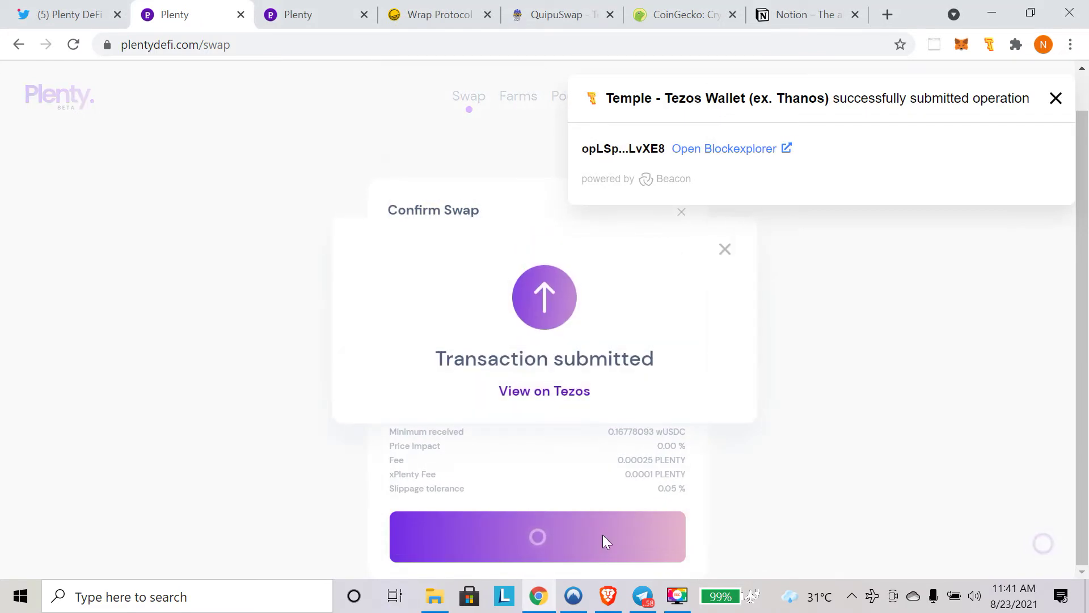
click(677, 596)
click(1009, 568)
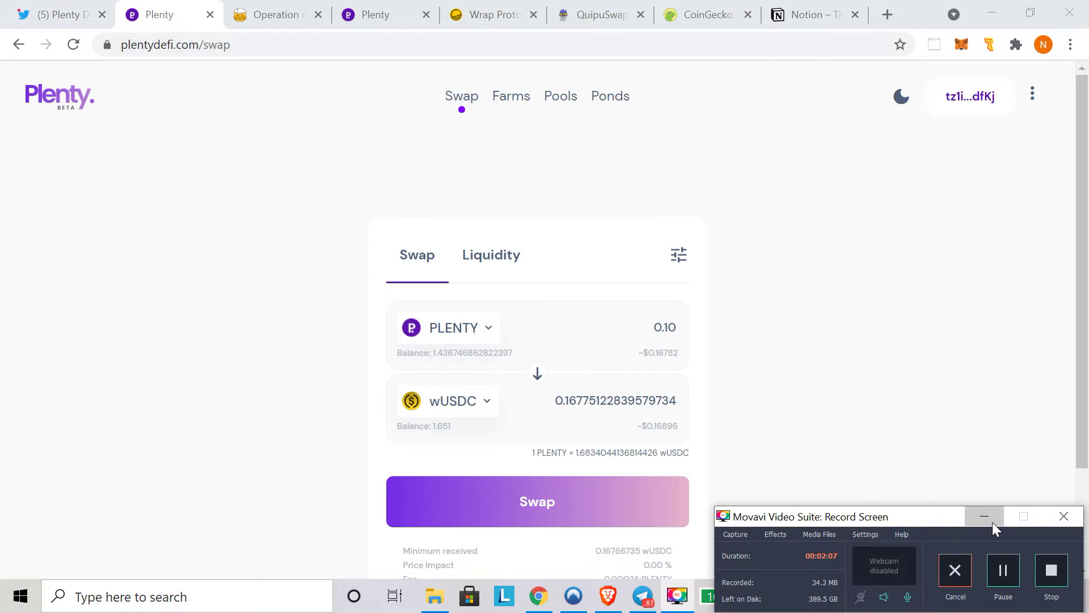
click(992, 522)
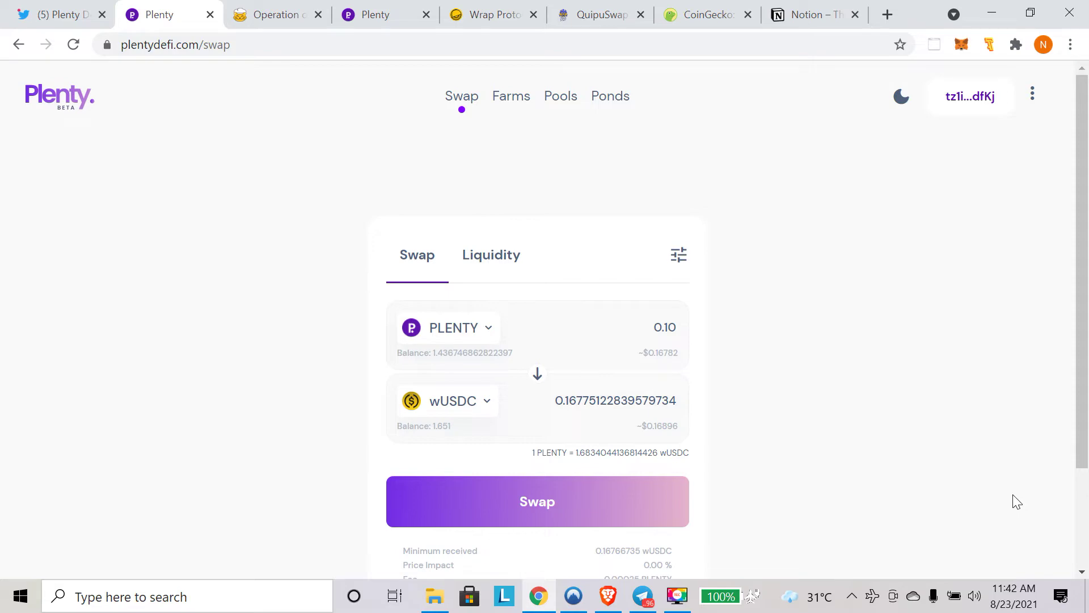
Refresh the swap operation on TzKT until it shows Applied, then return to Plenty.
click(258, 15)
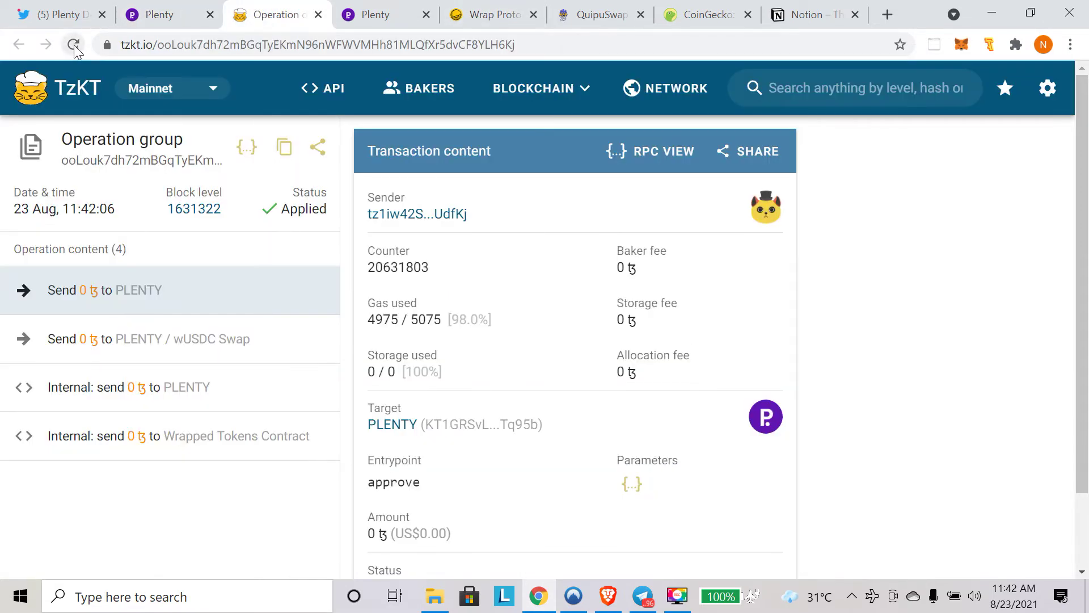
click(73, 46)
click(165, 15)
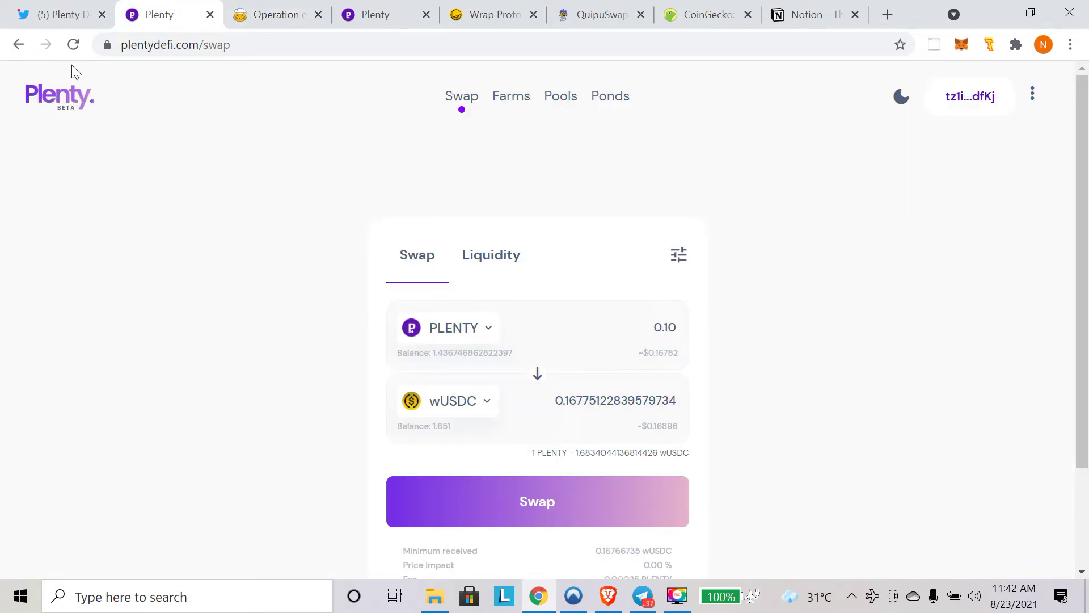
Reload the swap page and reselect wUSDC, showing balances of 1.3367 PLENTY and 1.819 wUSDC.
click(71, 51)
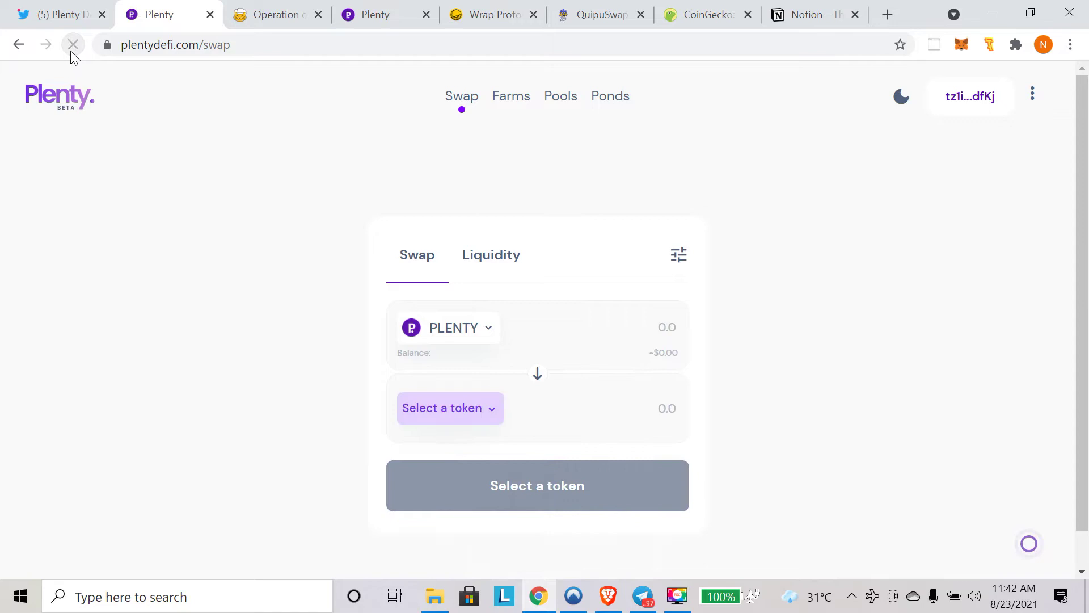
click(492, 411)
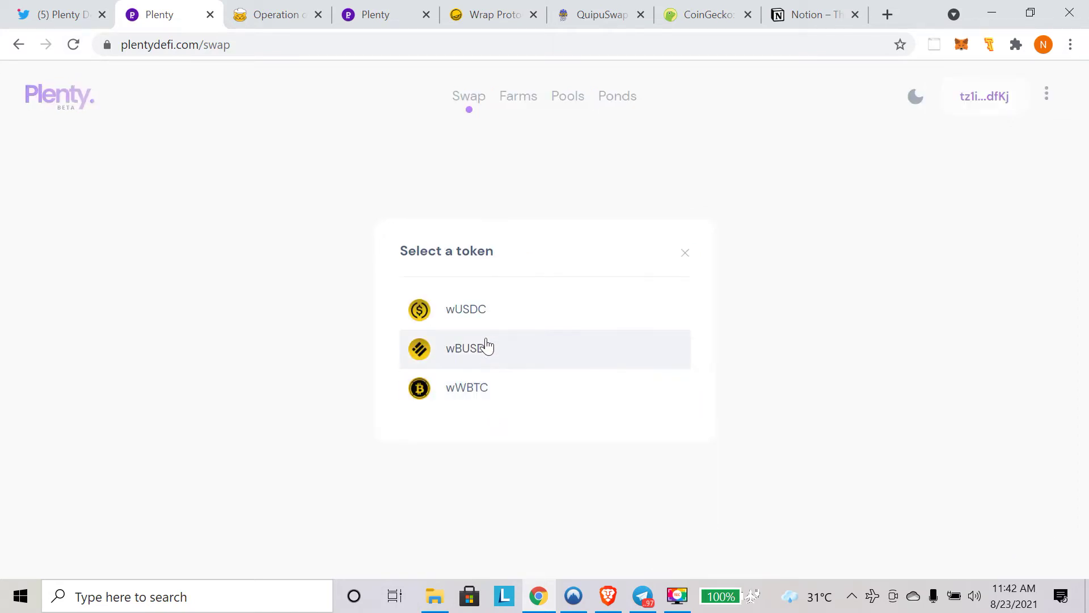
click(486, 316)
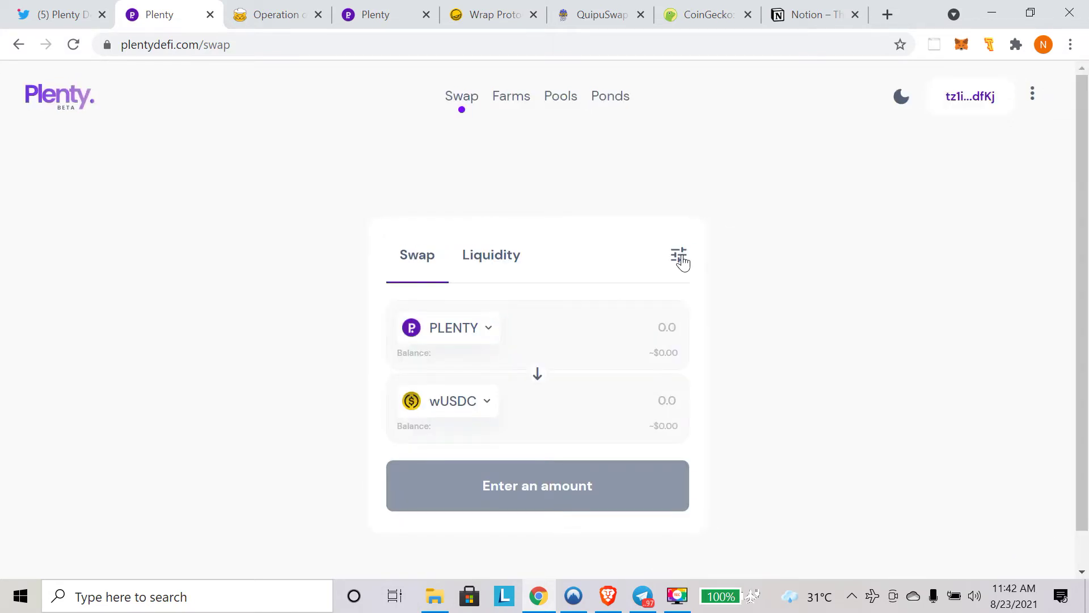
Open Farms and scroll through the active farms, including PLENTY / wUSDC at 80,217% APY.
click(513, 108)
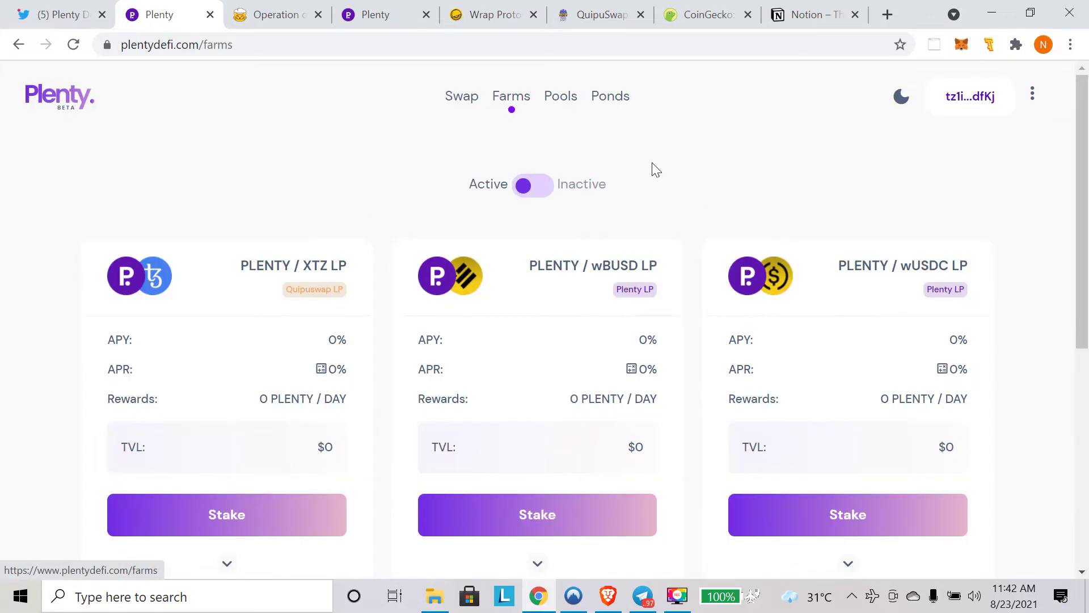
drag(1082, 173, 1072, 92)
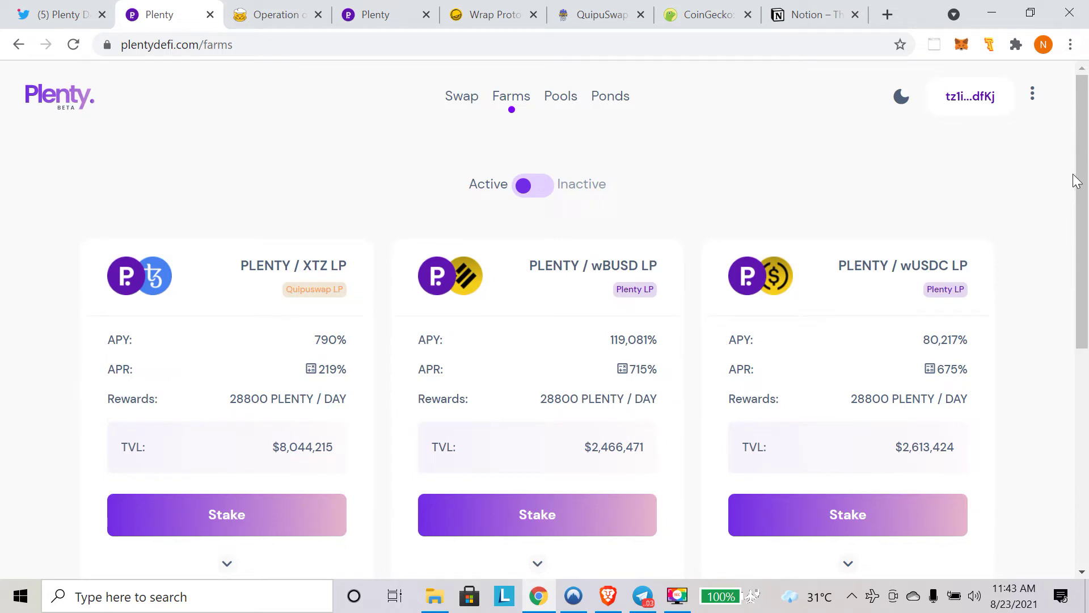
click(678, 597)
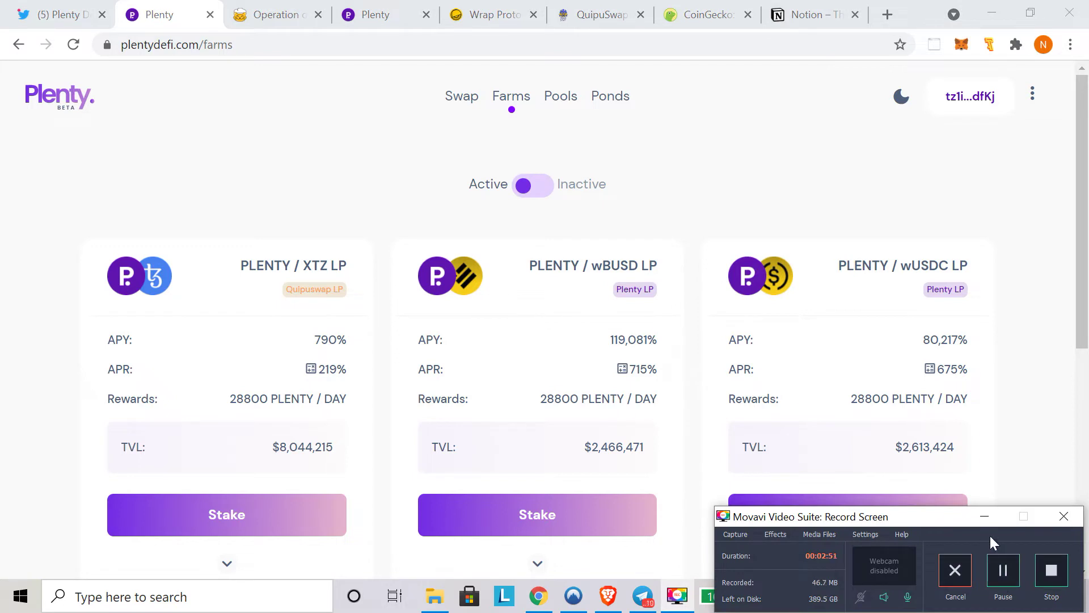
click(985, 517)
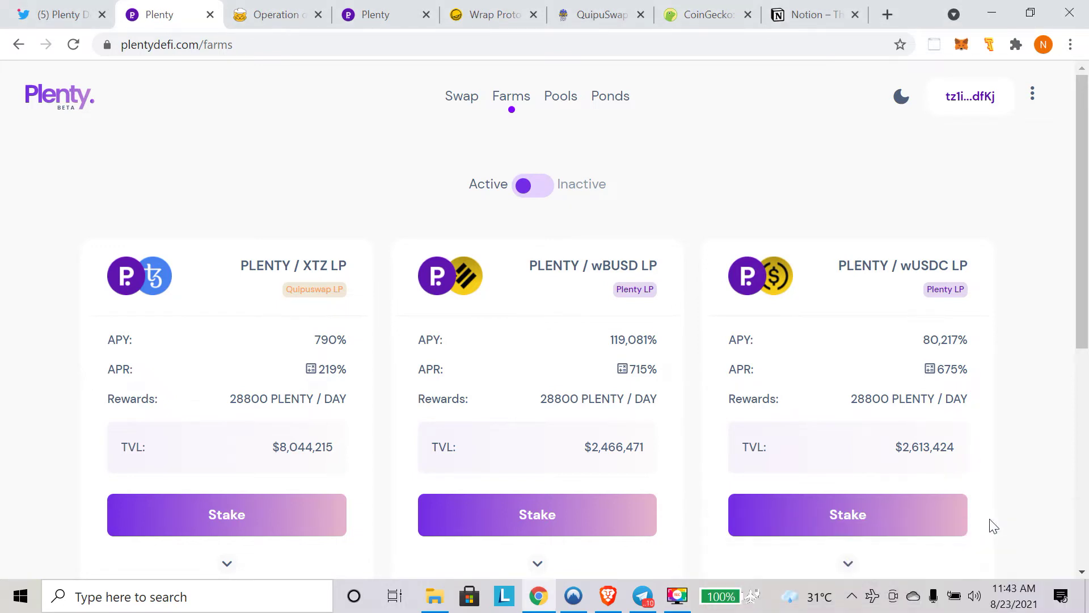
click(678, 596)
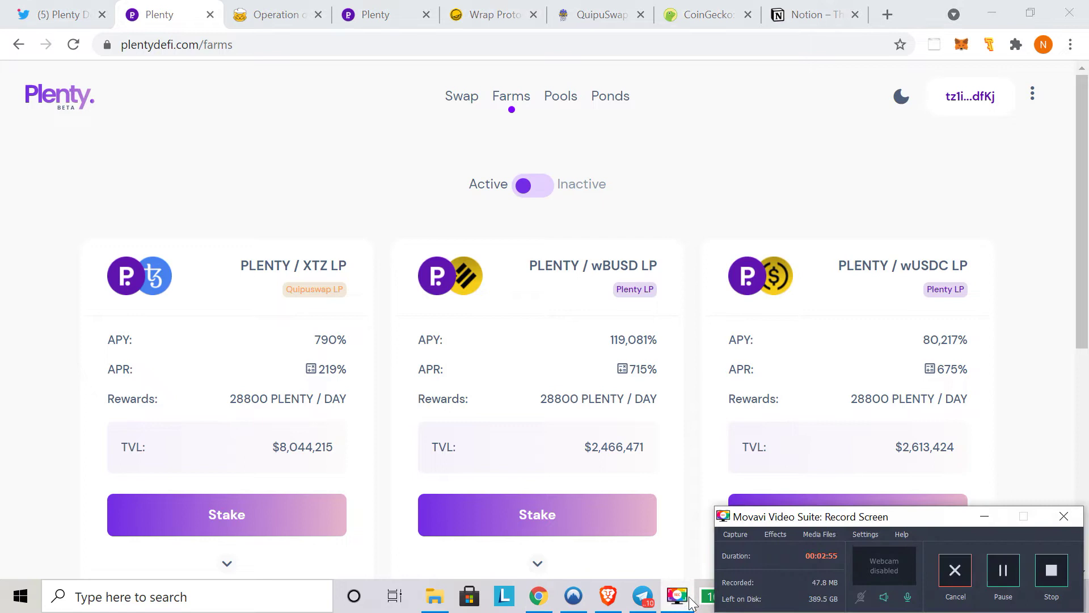
click(678, 597)
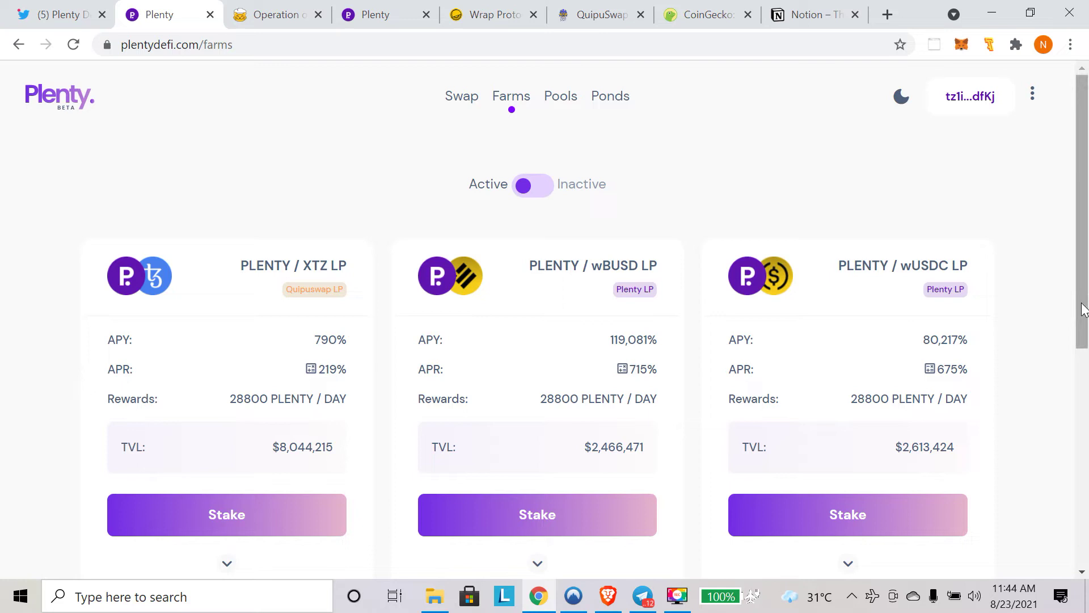
drag(1083, 306, 1083, 379)
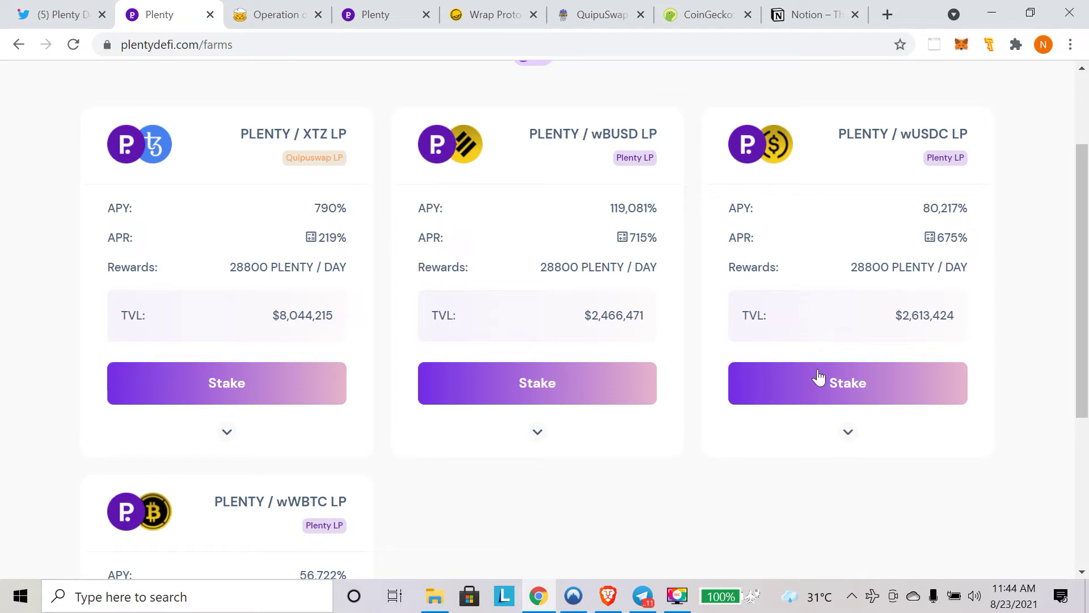
Switch to the tzwrap tab, where 1,000 USDC would wrap into 998.5 wUSDC.
click(677, 596)
key(ctrl+5)
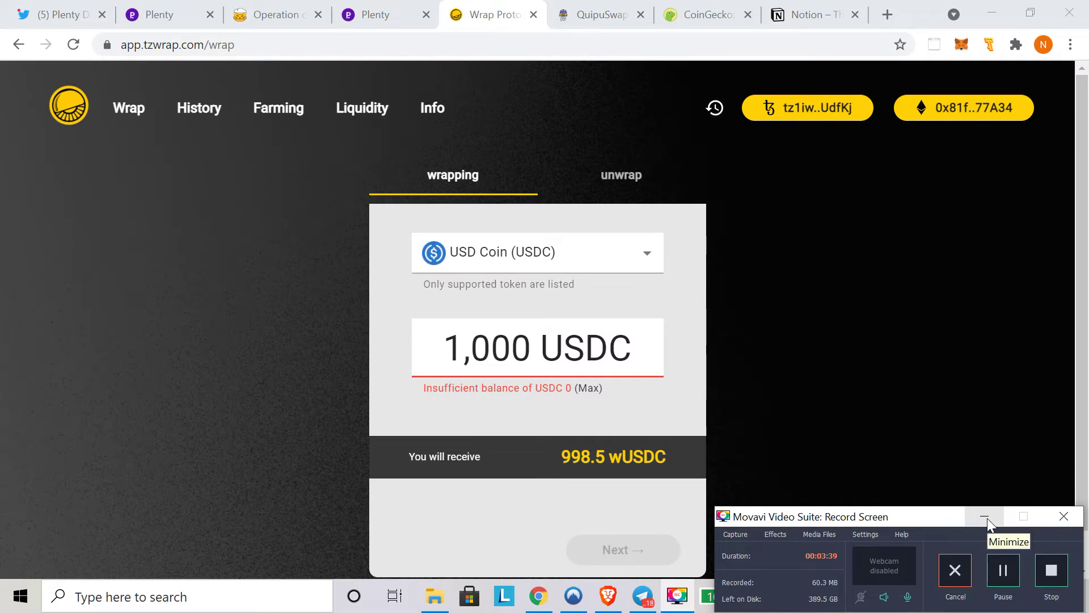
click(986, 517)
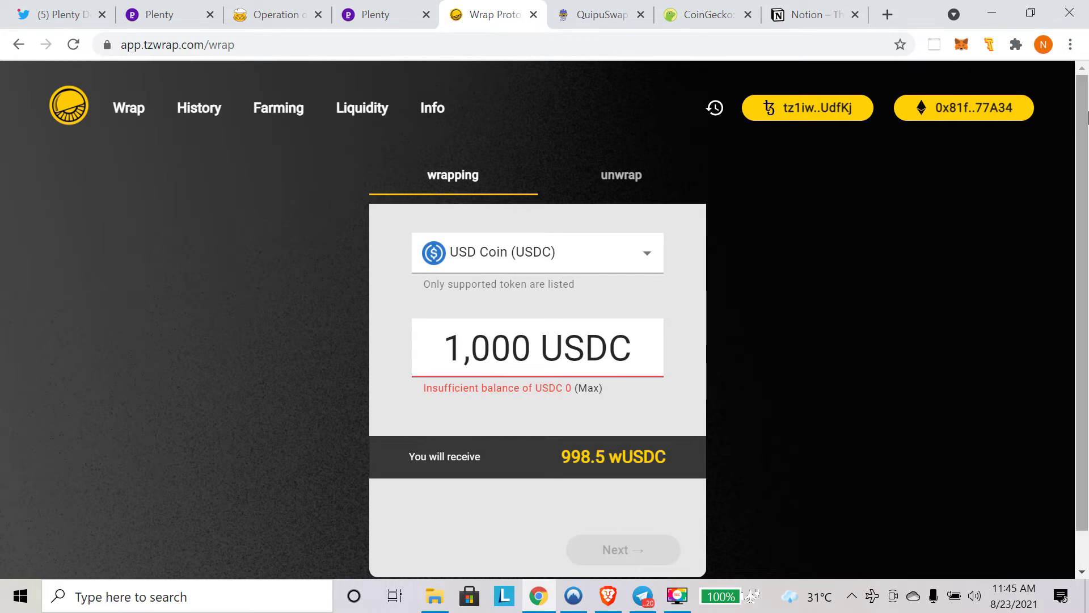
Browse the token list keeping USD Coin, then re-enter 1,000 as the wrap amount.
click(584, 266)
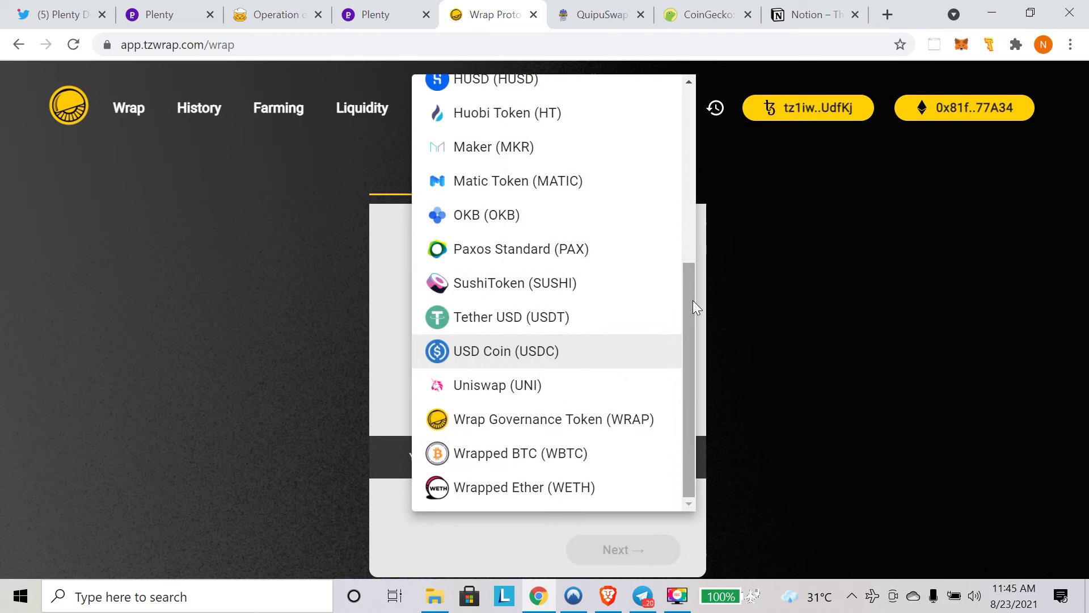
drag(693, 300, 667, 126)
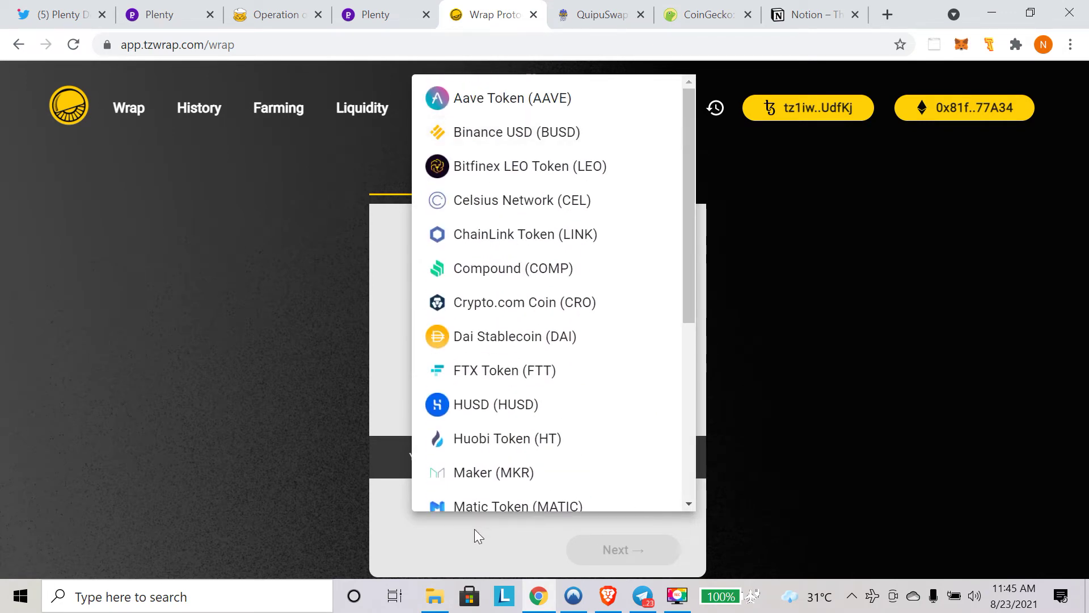
drag(690, 183, 672, 270)
click(362, 260)
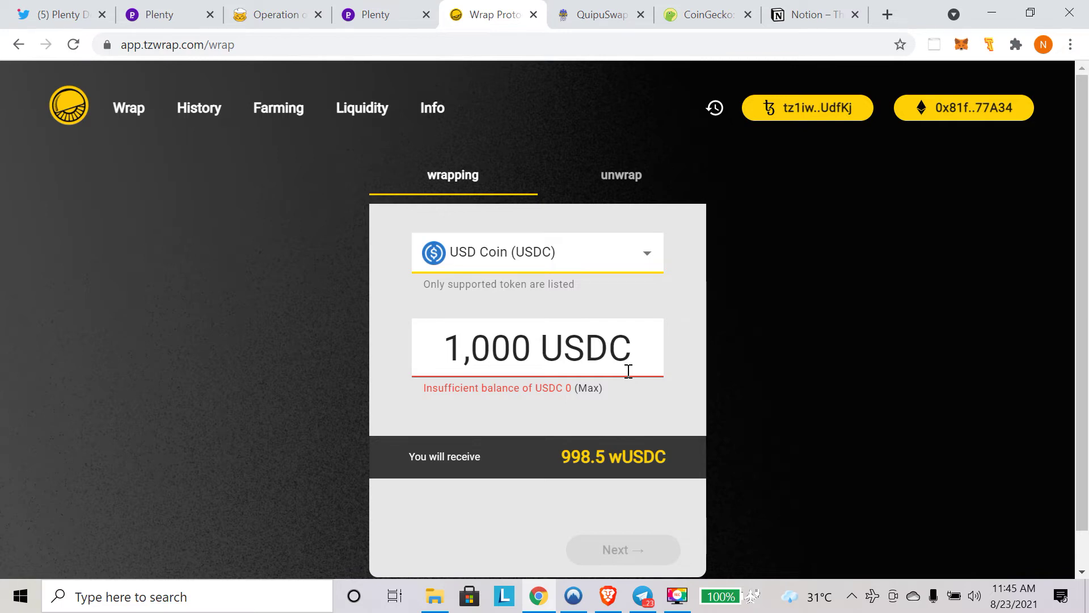
triple_click(473, 351)
text(1,000)
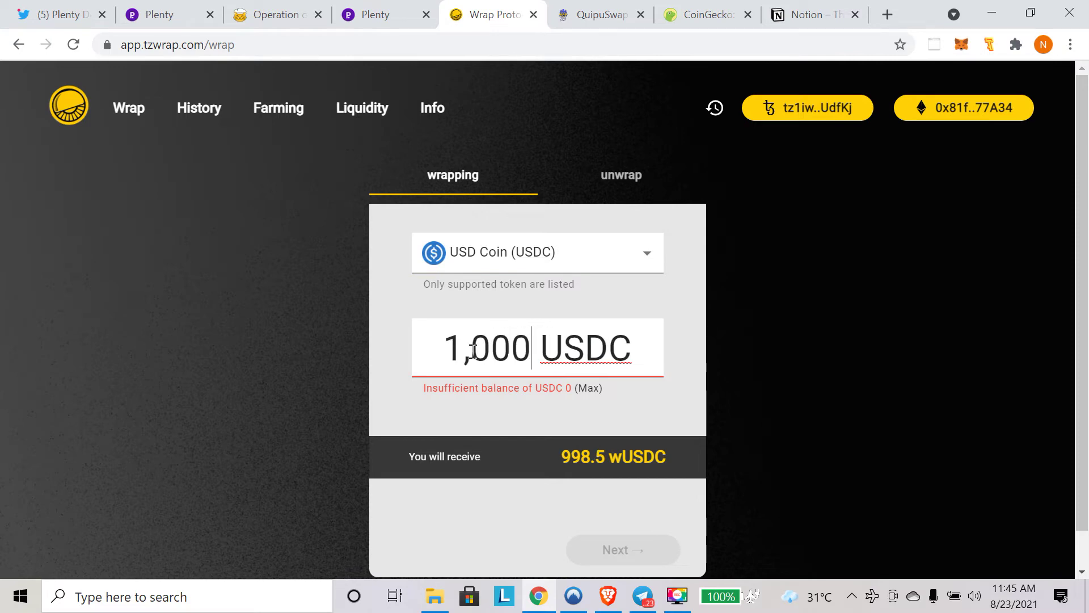
click(613, 460)
Return to the Plenty farms page showing the PLENTY / wUSDC farm.
click(690, 606)
click(998, 561)
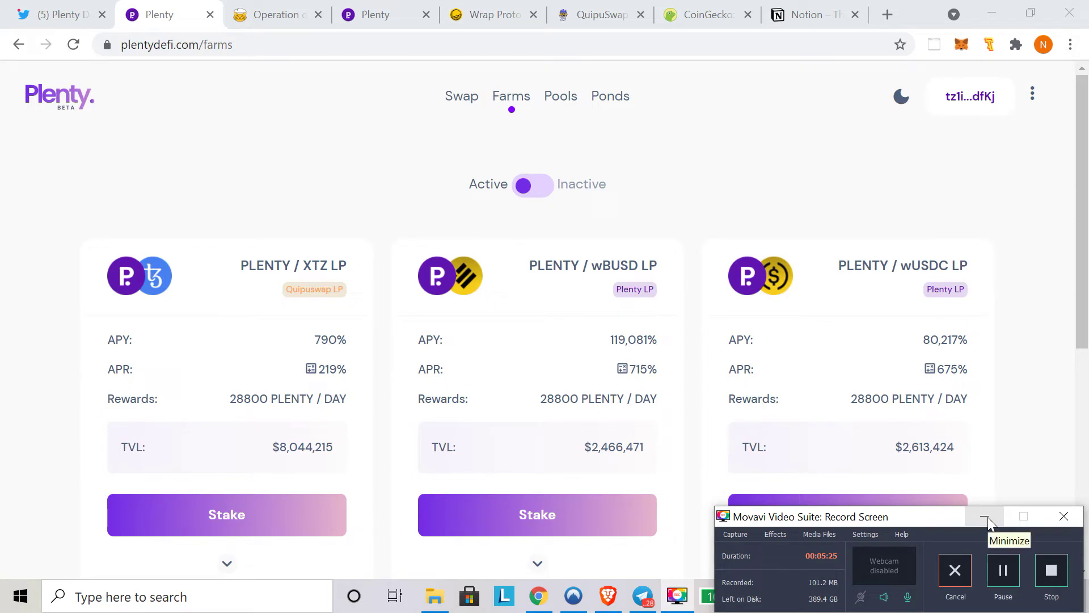
click(988, 517)
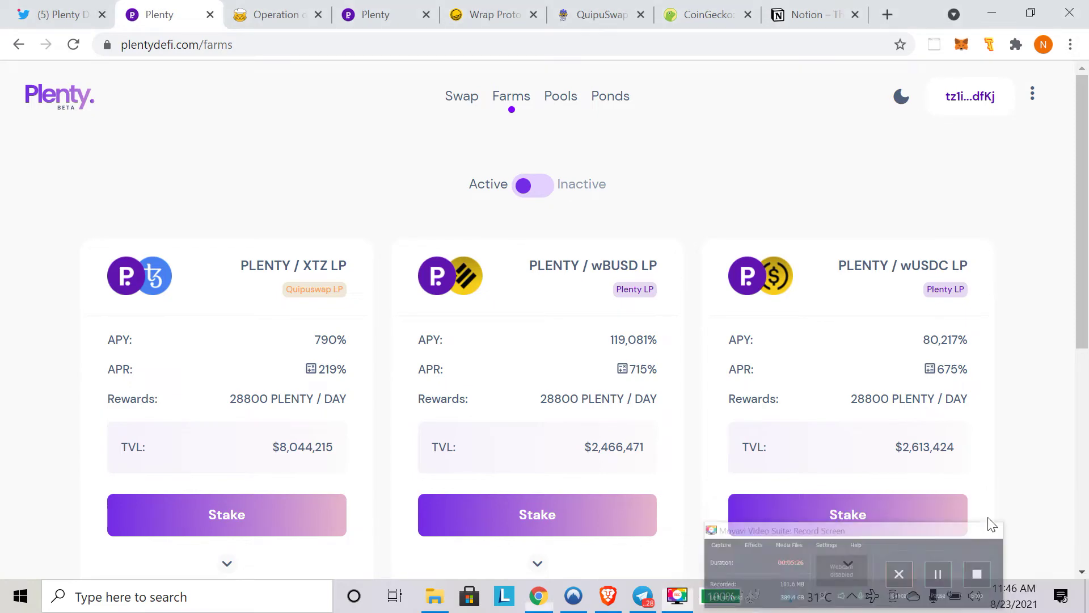
On the Liquidity tab, pair 1 PLENTY with wUSDC, quoting 1.6834039830846574 wUSDC.
click(466, 110)
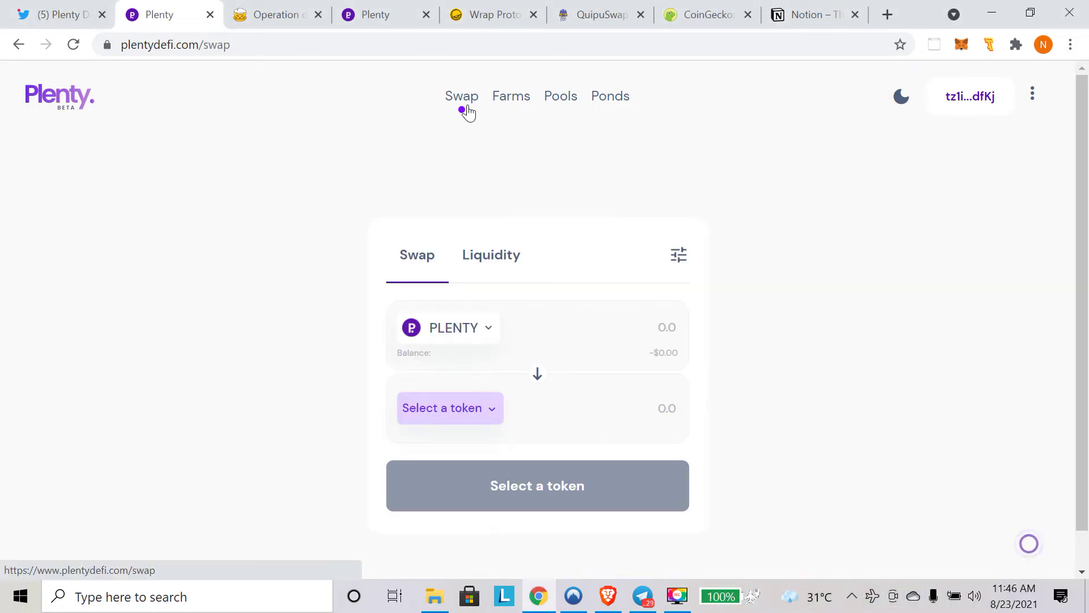
click(491, 265)
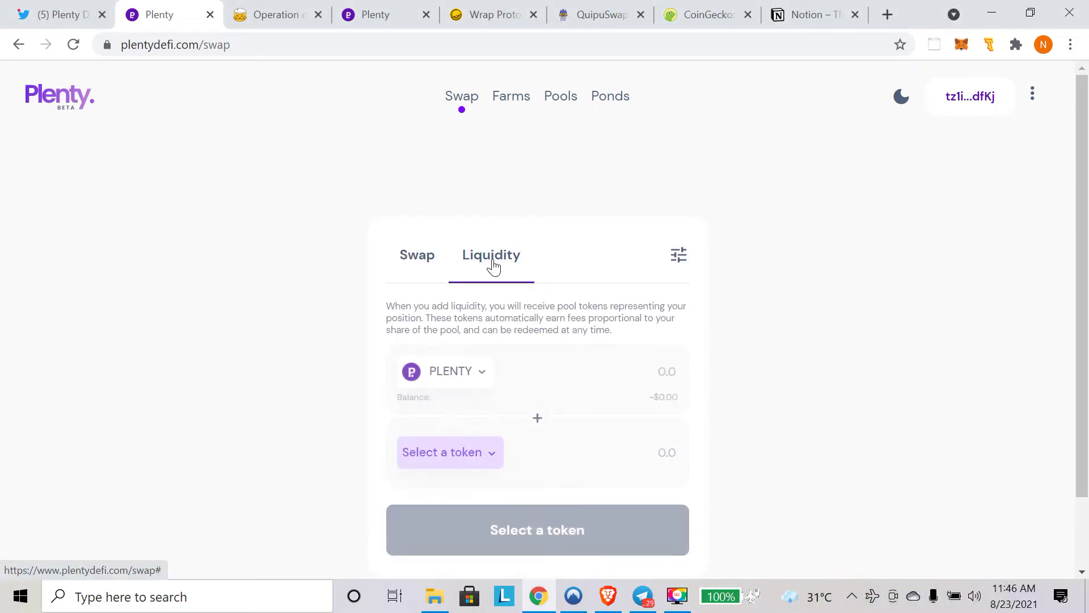
click(499, 455)
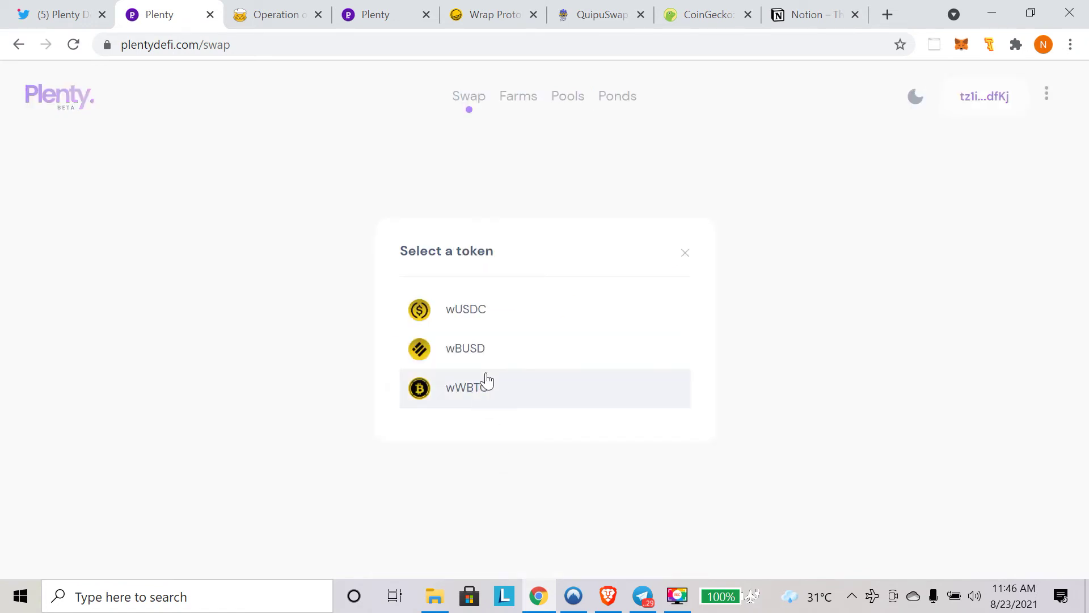
click(481, 322)
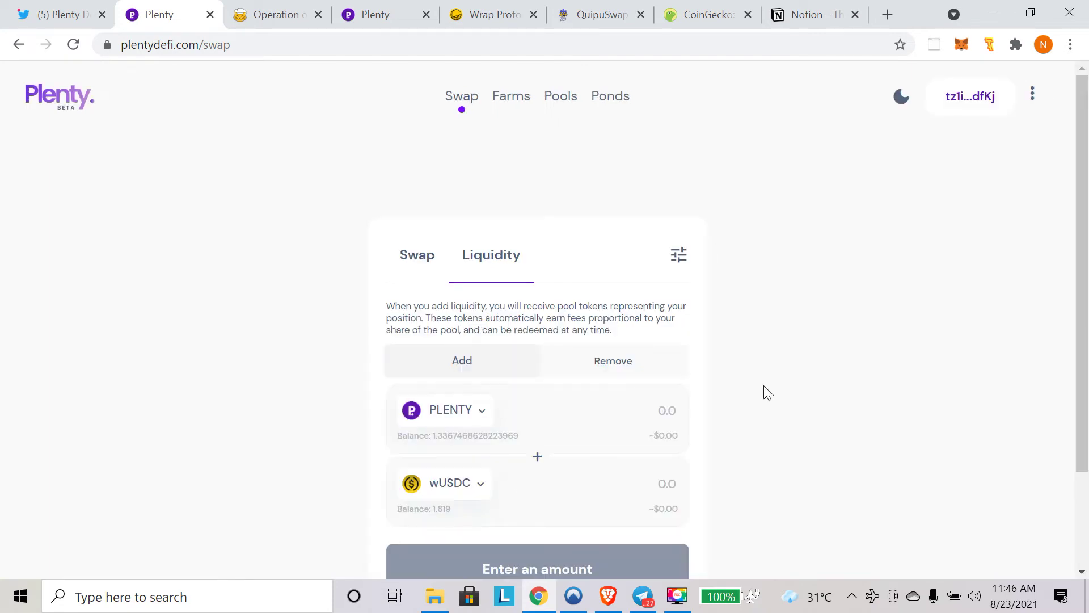
drag(1087, 310, 1088, 411)
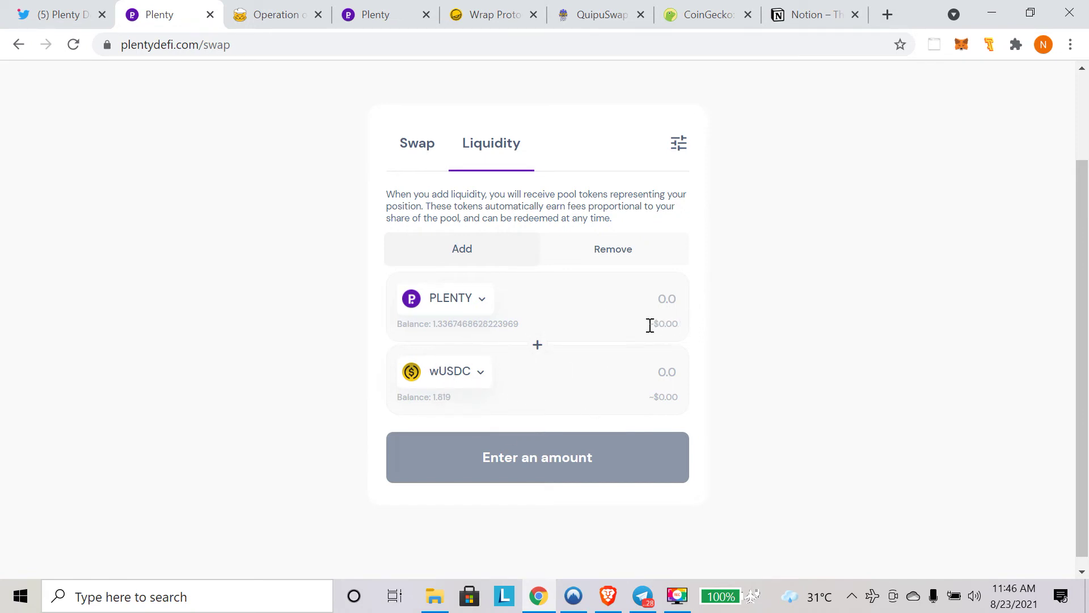
click(659, 309)
text(1)
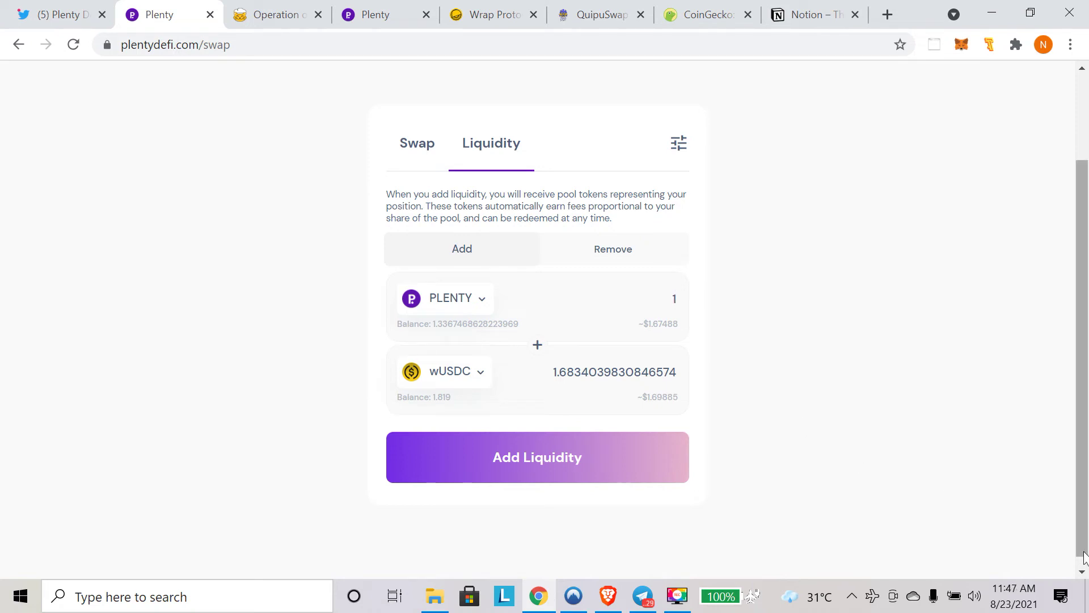
Review supplying 1 PLENTY and 1.677509926391307 wUSDC for 1.2931643543247167 LP tokens, then confirm.
click(513, 479)
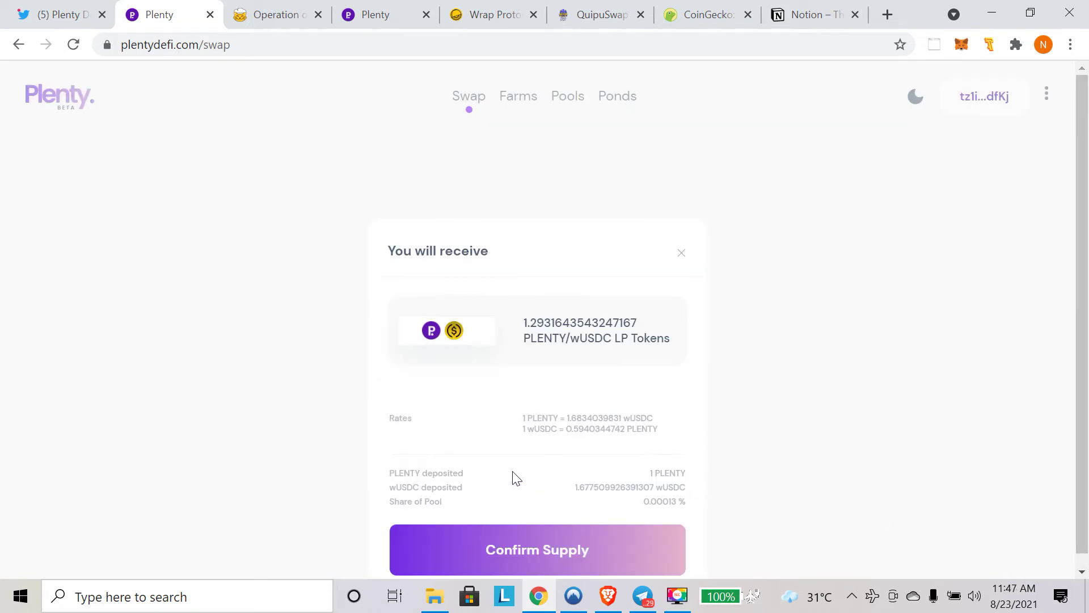
click(1085, 571)
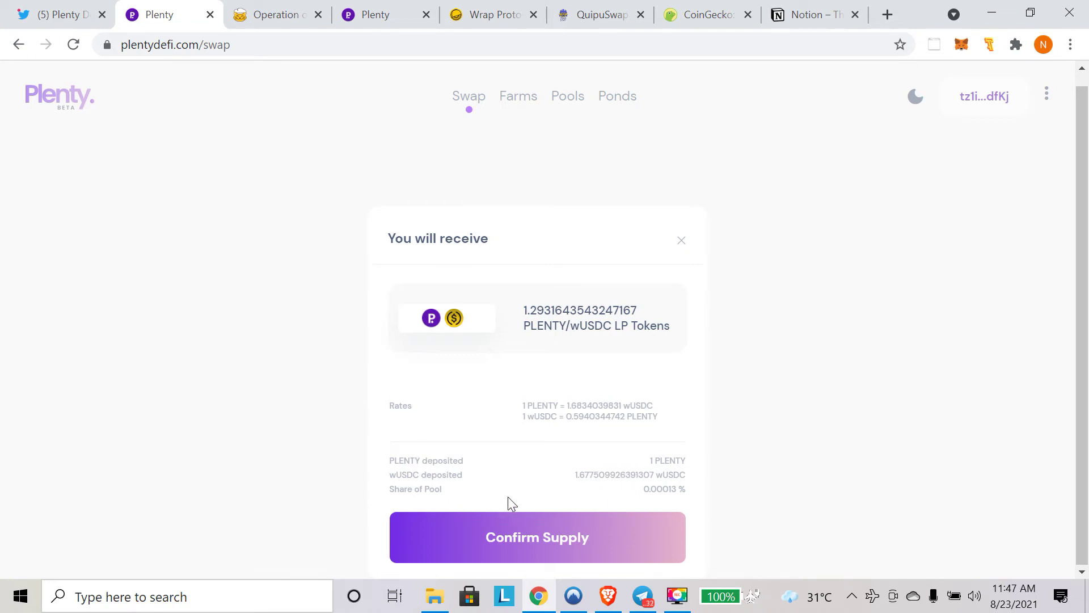
double_click(657, 489)
click(580, 540)
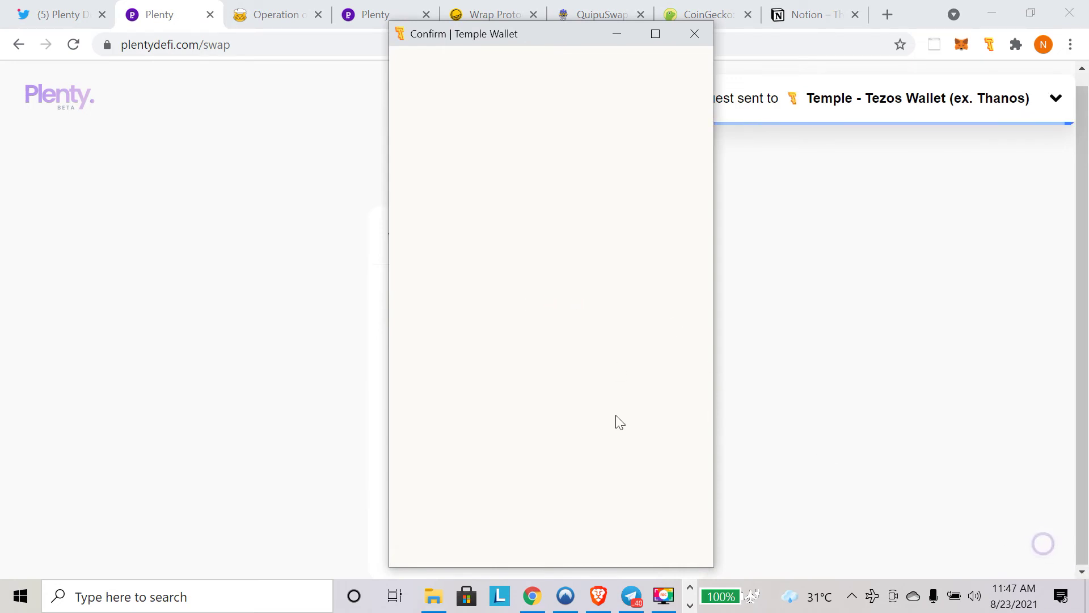
Approve the liquidity supply operations in Temple Wallet.
click(608, 533)
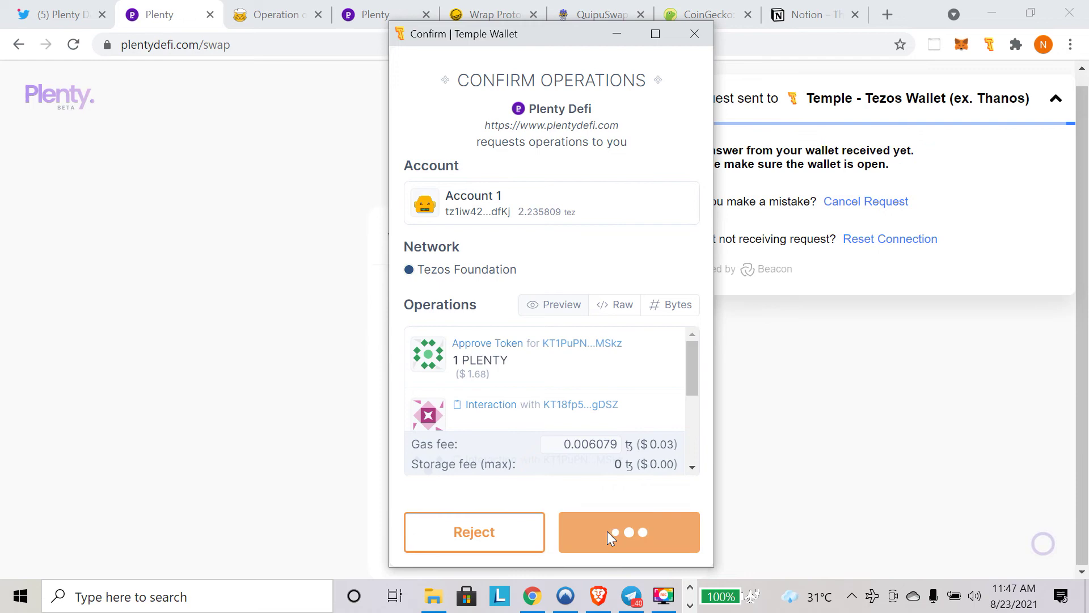
click(664, 595)
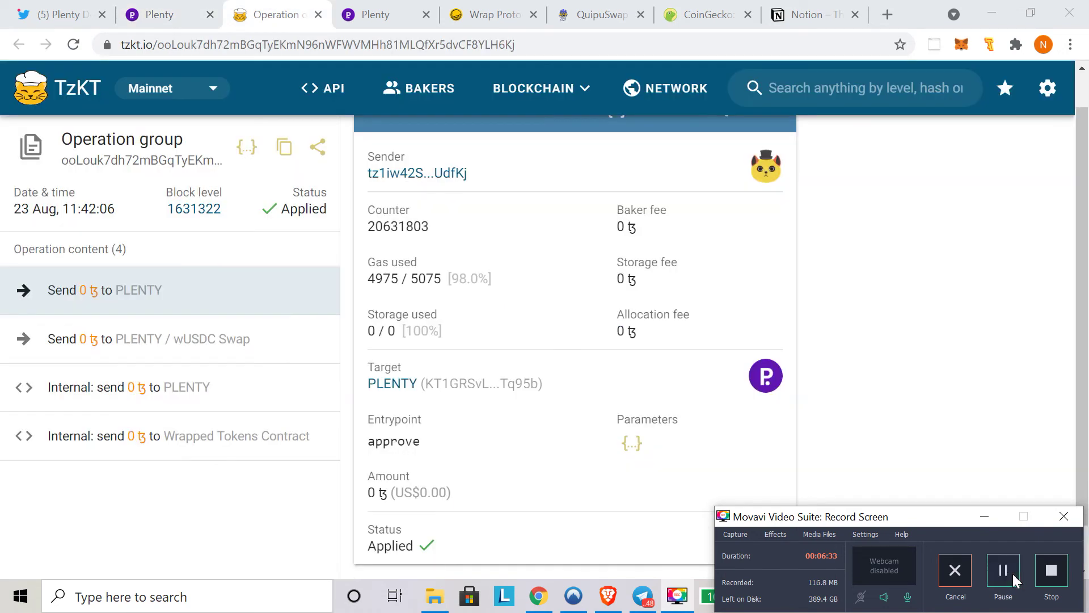
Check on TzKT that the liquidity operation group is Applied at block 1631322.
click(989, 519)
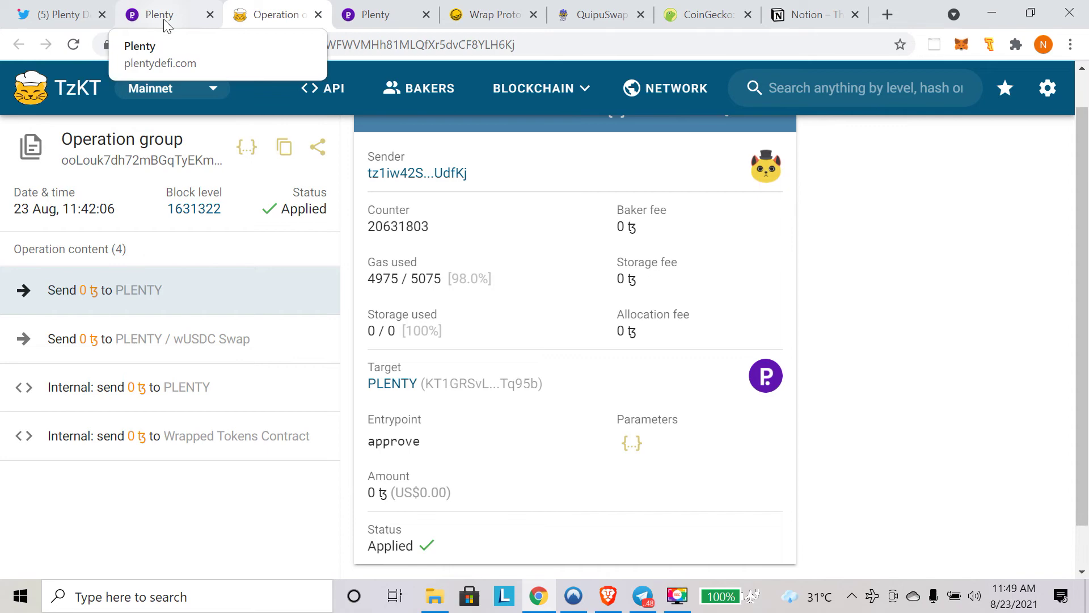
Return to the Plenty farms list and open staking for the PLENTY / wUSDC LP farm.
click(165, 24)
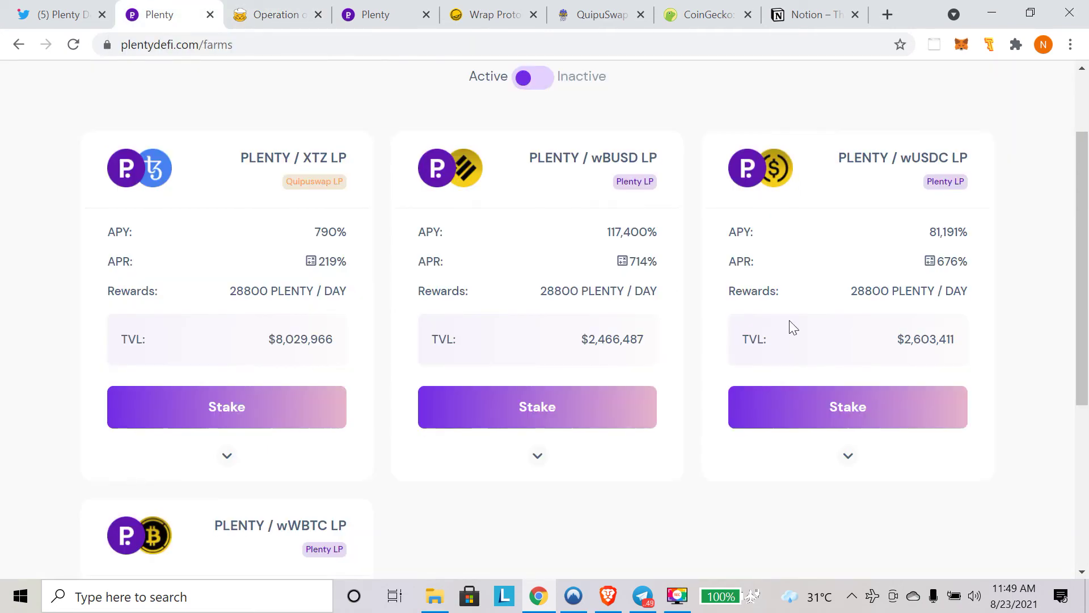
drag(1084, 199, 1084, 143)
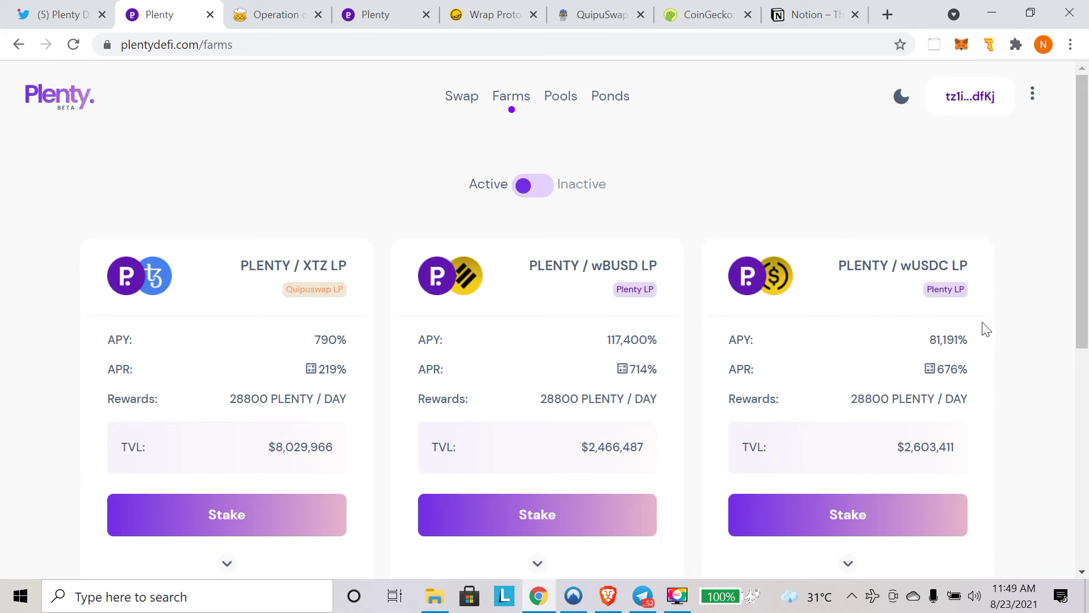
click(861, 518)
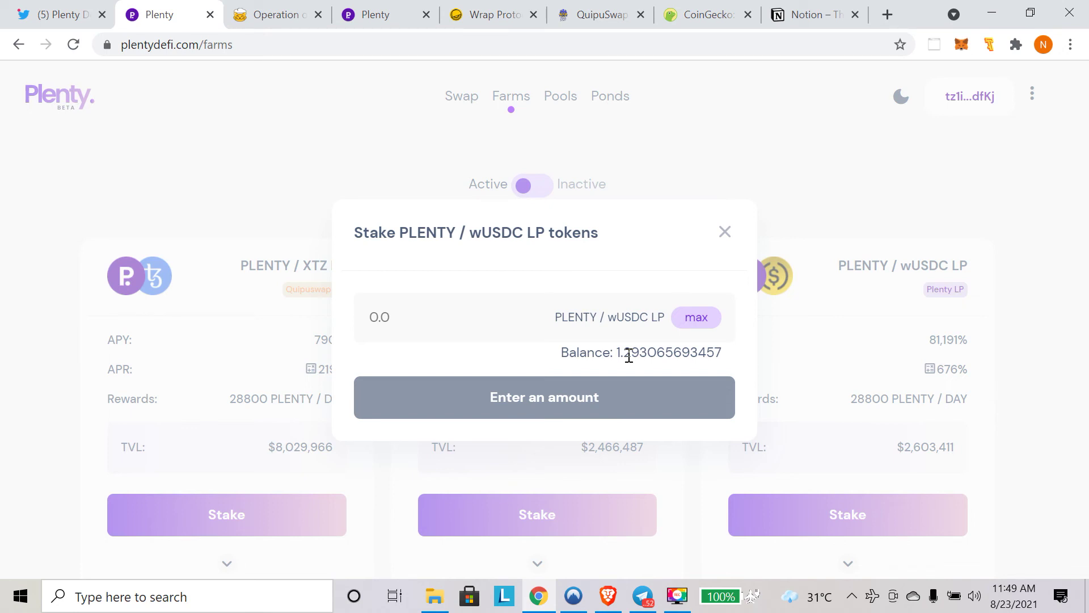
Enter the full LP balance of 1.2930 as the stake amount and confirm the stake.
click(706, 324)
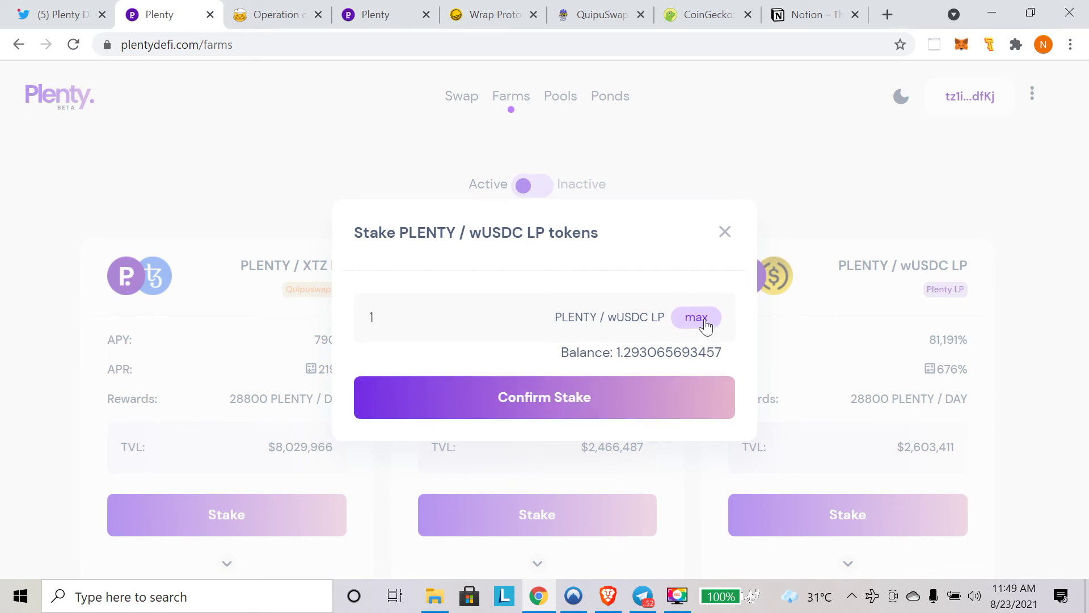
click(486, 321)
key(BackSpace)
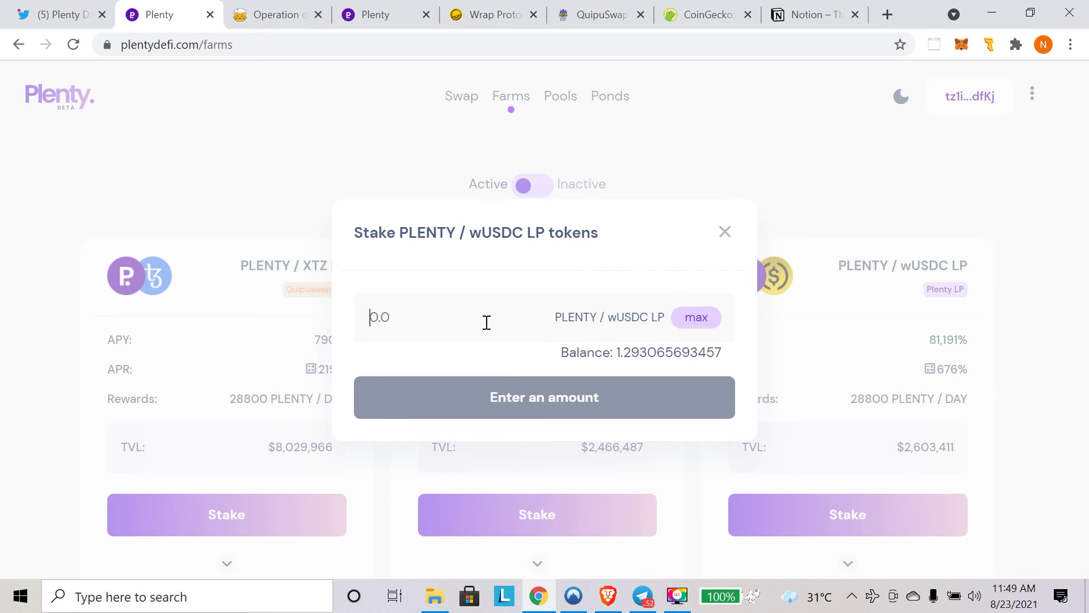
click(689, 322)
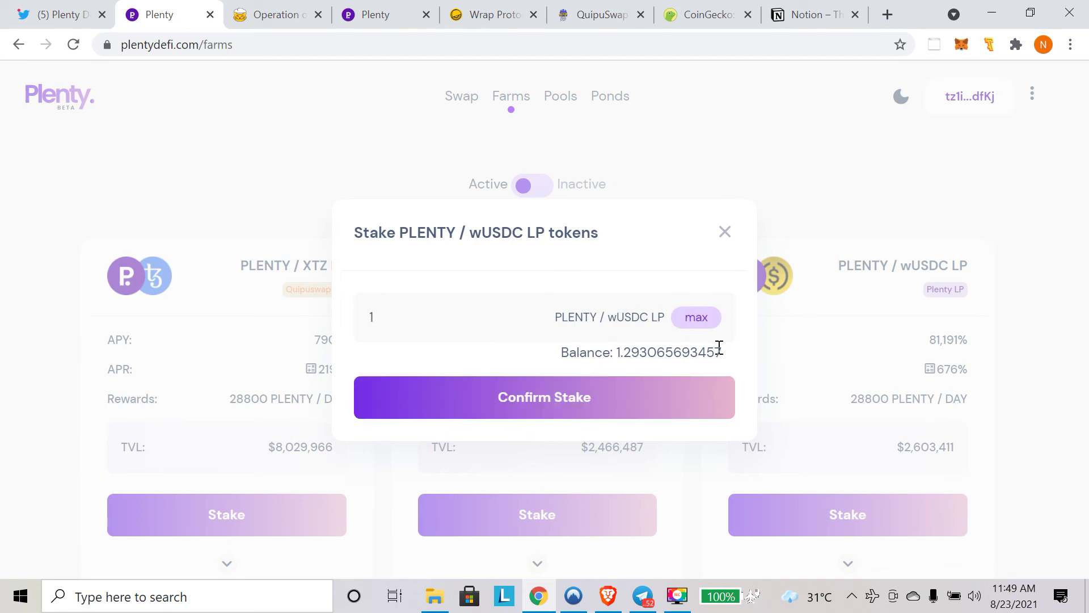
click(431, 313)
text(.2930)
click(544, 416)
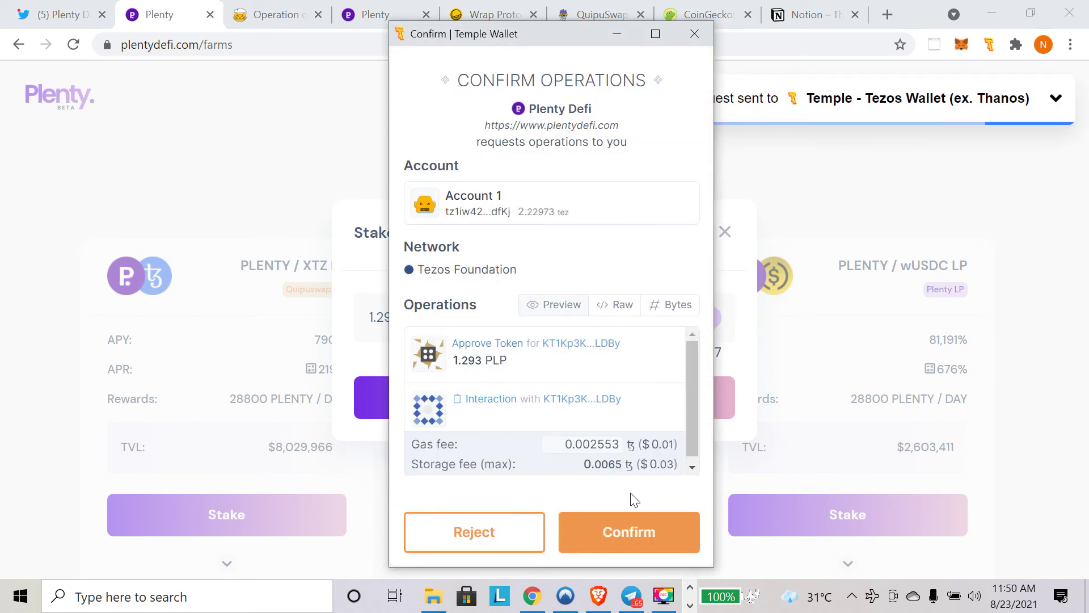
Approve the LP staking operation in Temple Wallet and view it on the block explorer.
click(626, 542)
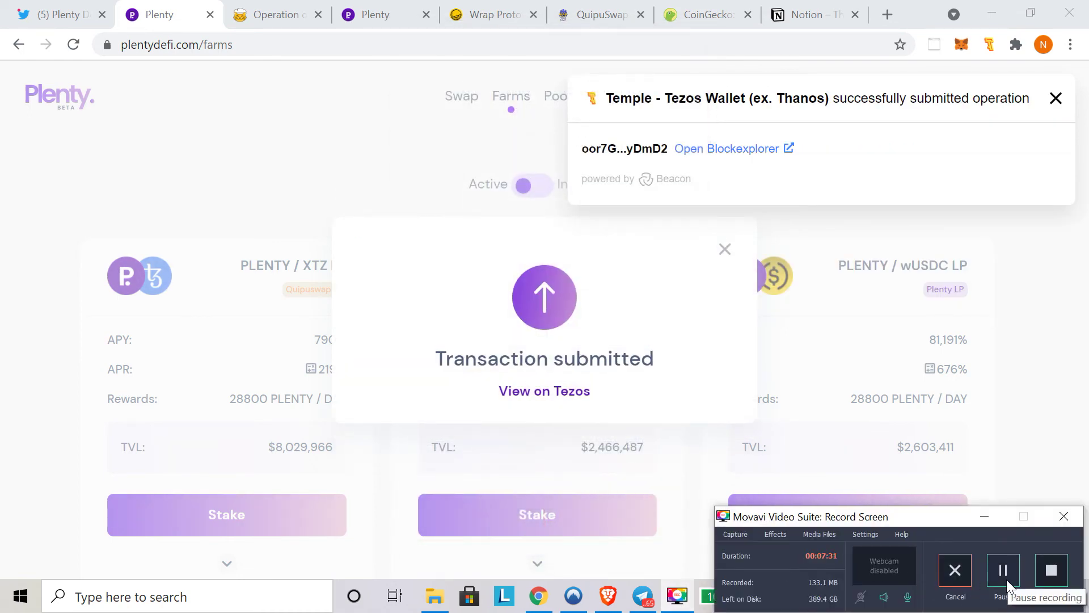
click(1007, 580)
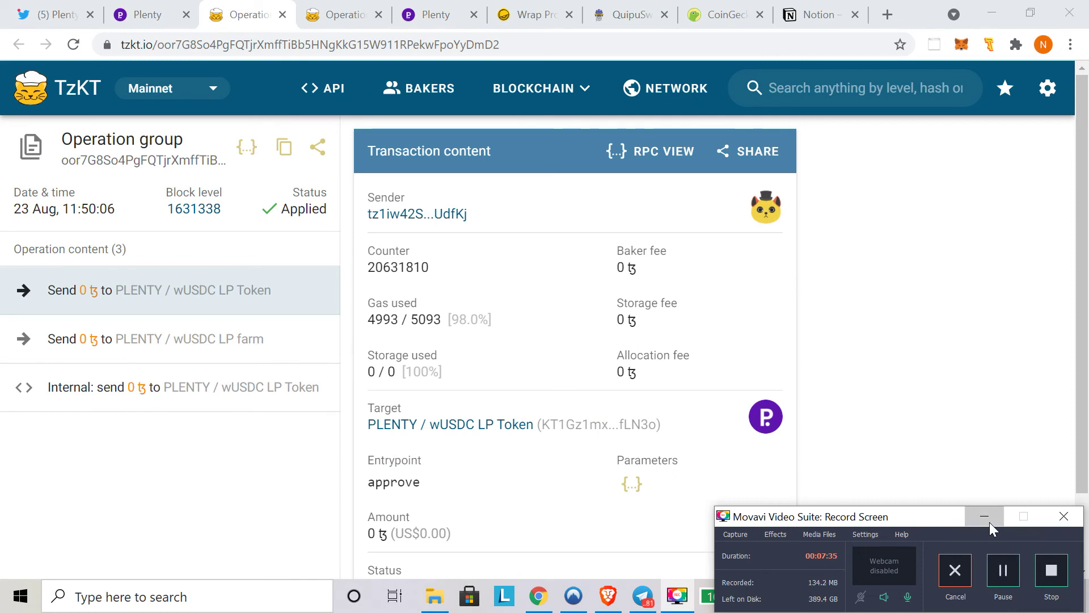
click(990, 522)
Expand the PLENTY / wUSDC LP farm card and check that 1.29300 LP is staked.
click(149, 24)
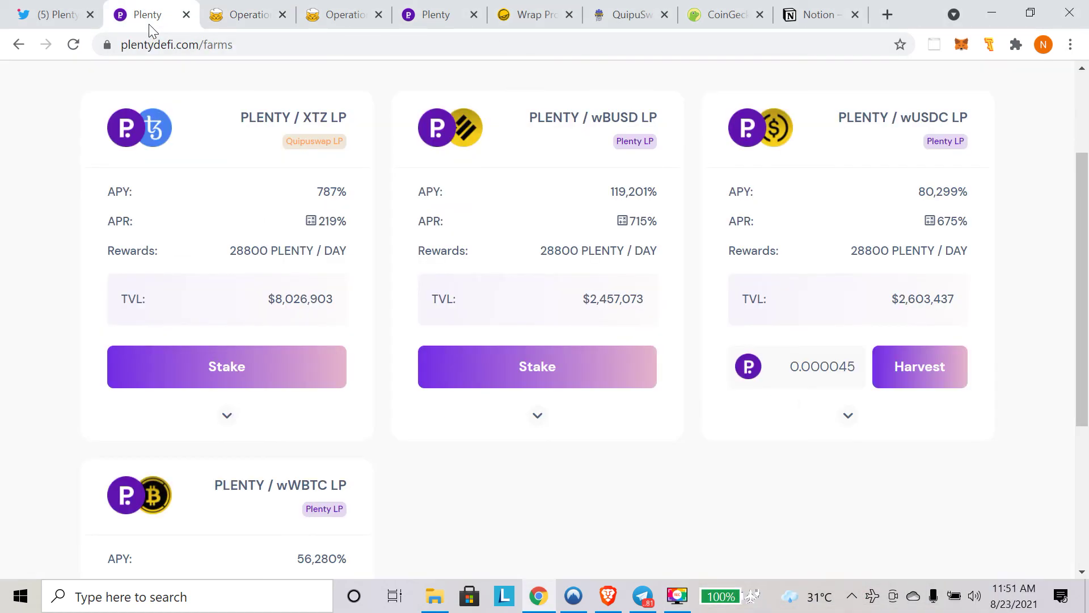
scroll(1084, 156, up, 3)
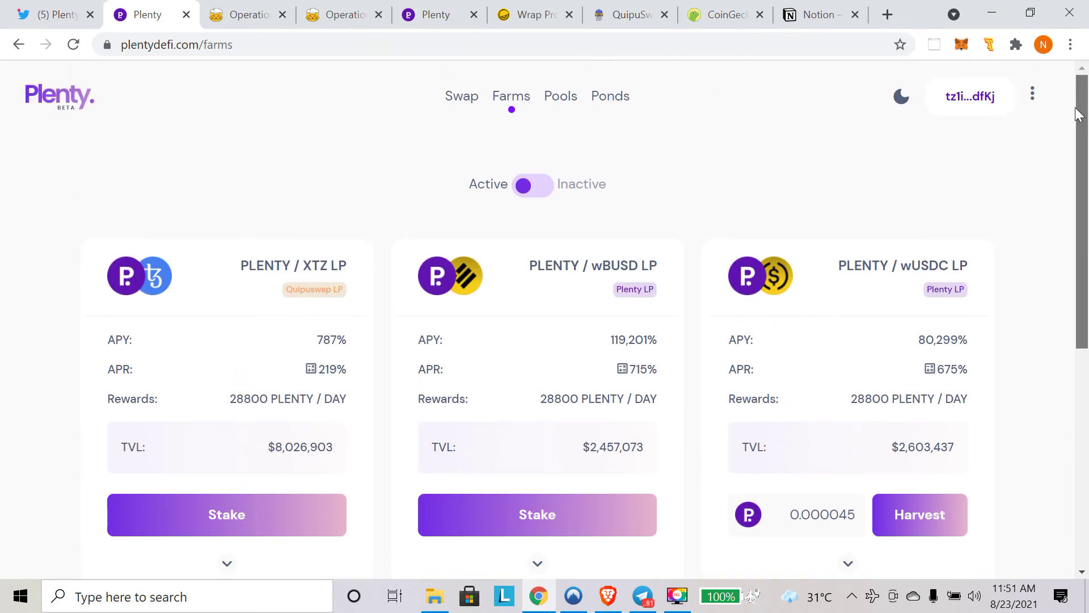
scroll(1079, 151, down, 2)
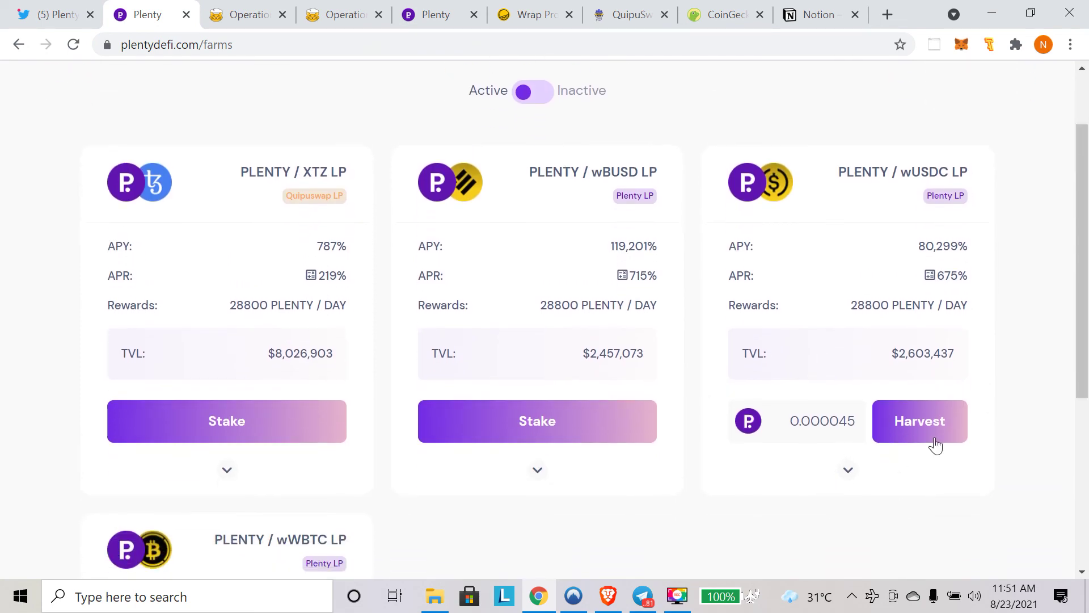
scroll(1083, 267, down, 1)
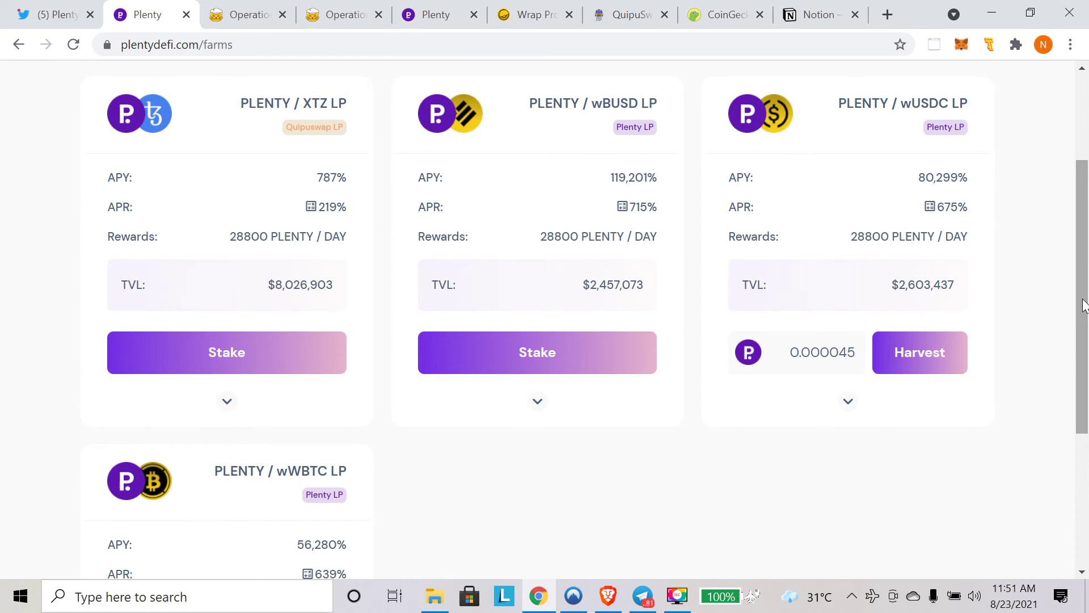
click(850, 403)
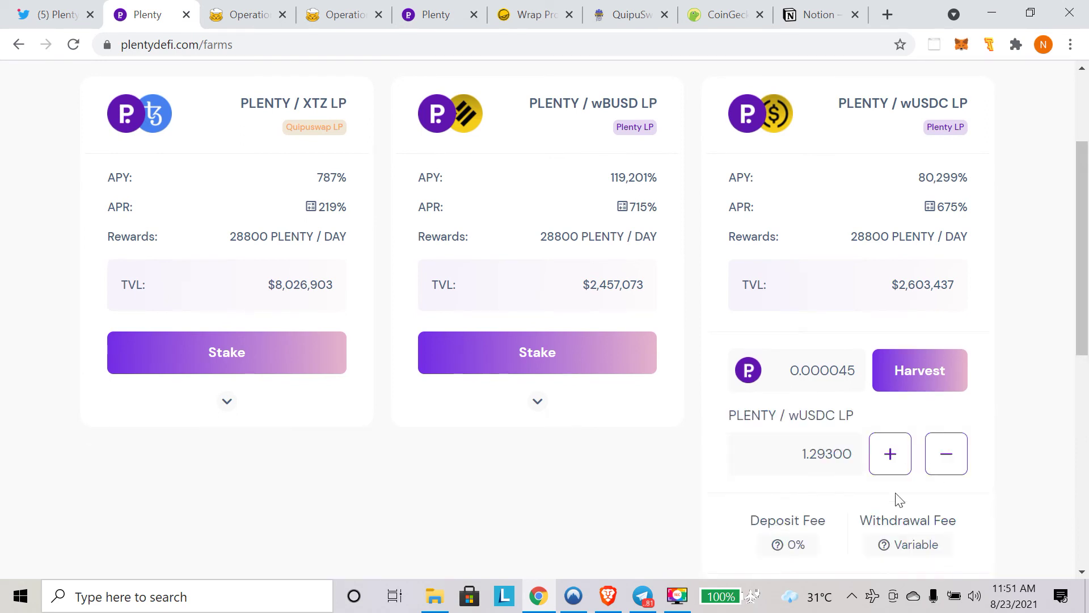
double_click(808, 454)
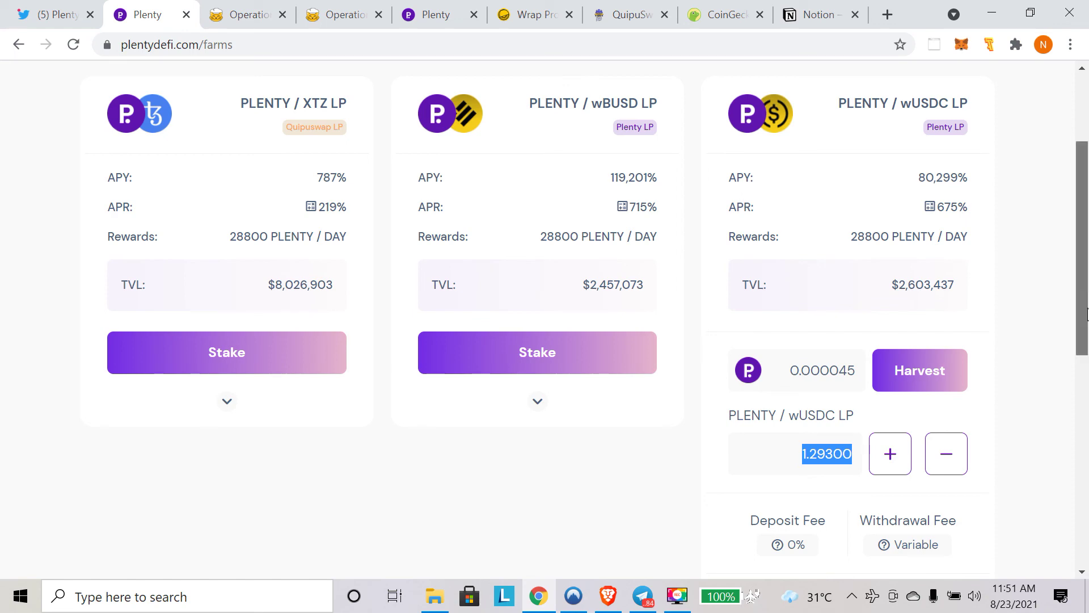
drag(1078, 310, 1075, 410)
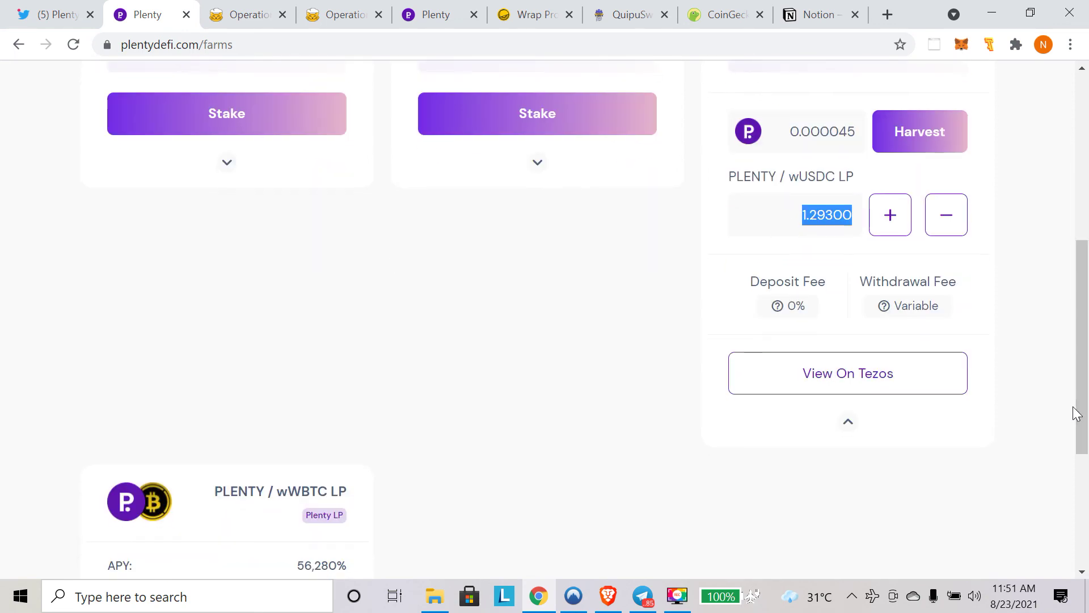
Review the Variable withdrawal fee breakdown for the farm, then close it.
click(921, 306)
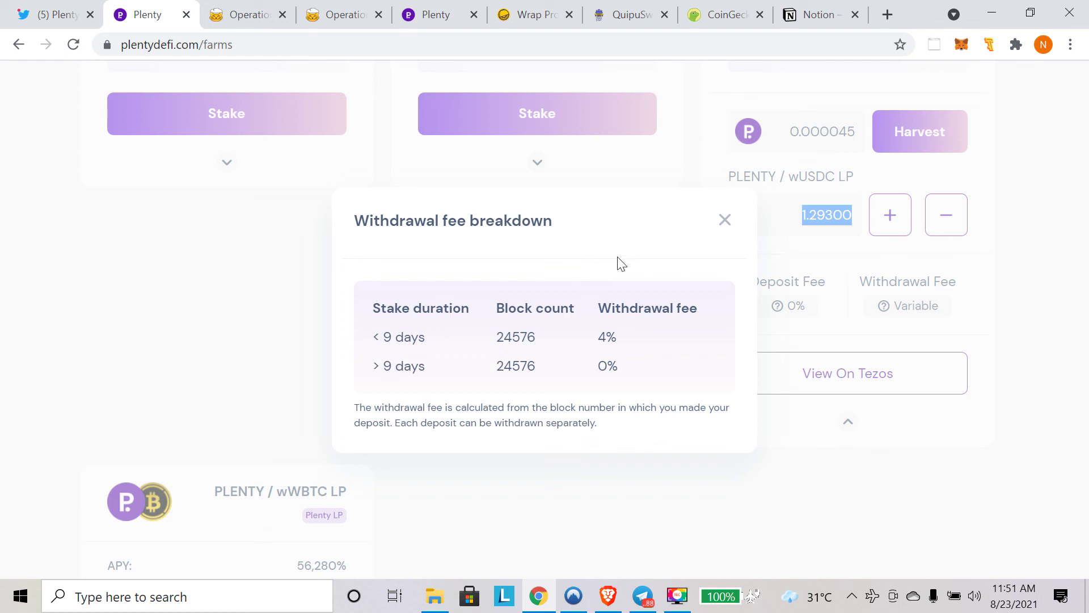
click(729, 231)
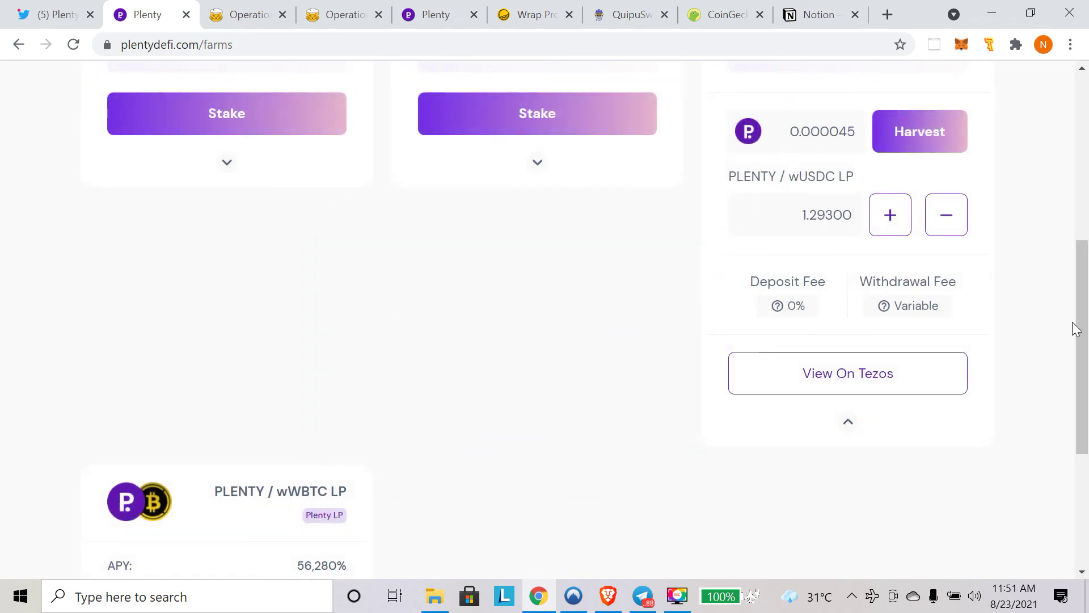
drag(1072, 333, 1036, 312)
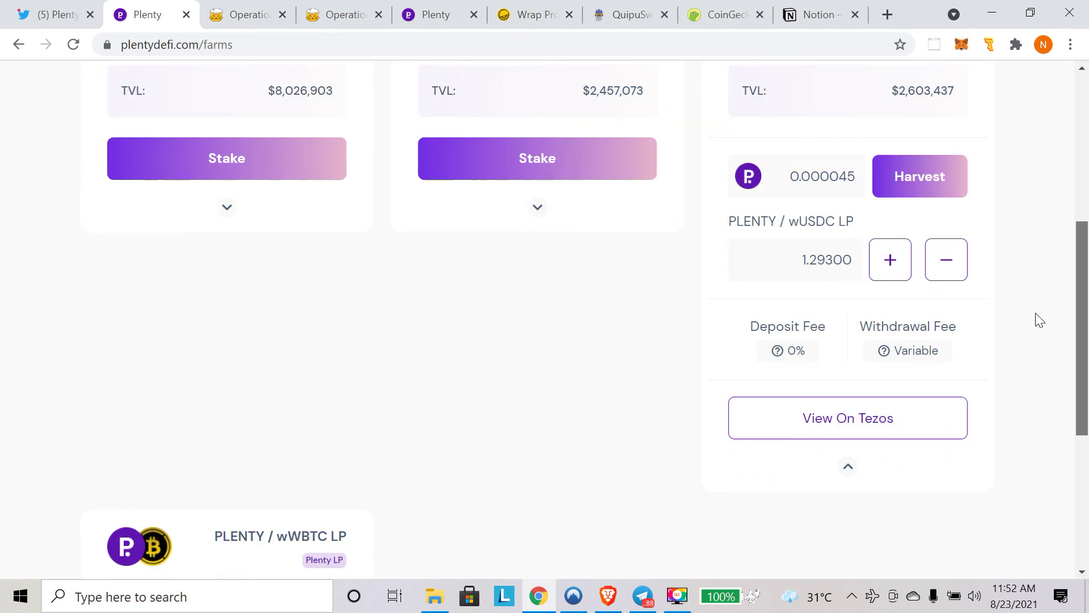
Browse further down the farms list, then switch to the Swap page.
click(677, 595)
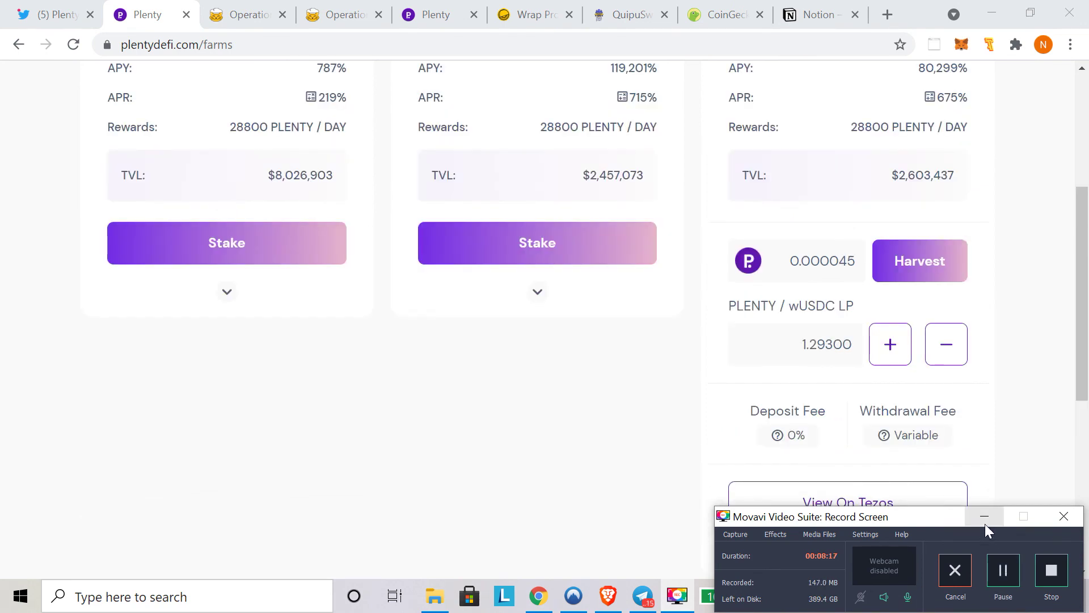
click(986, 518)
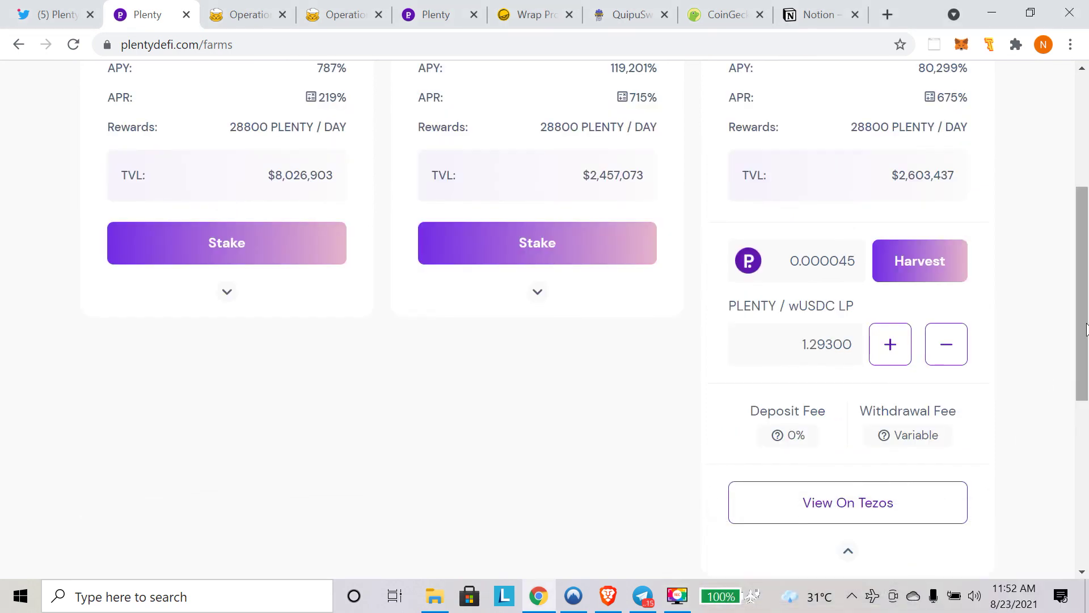
drag(1085, 327, 1060, 190)
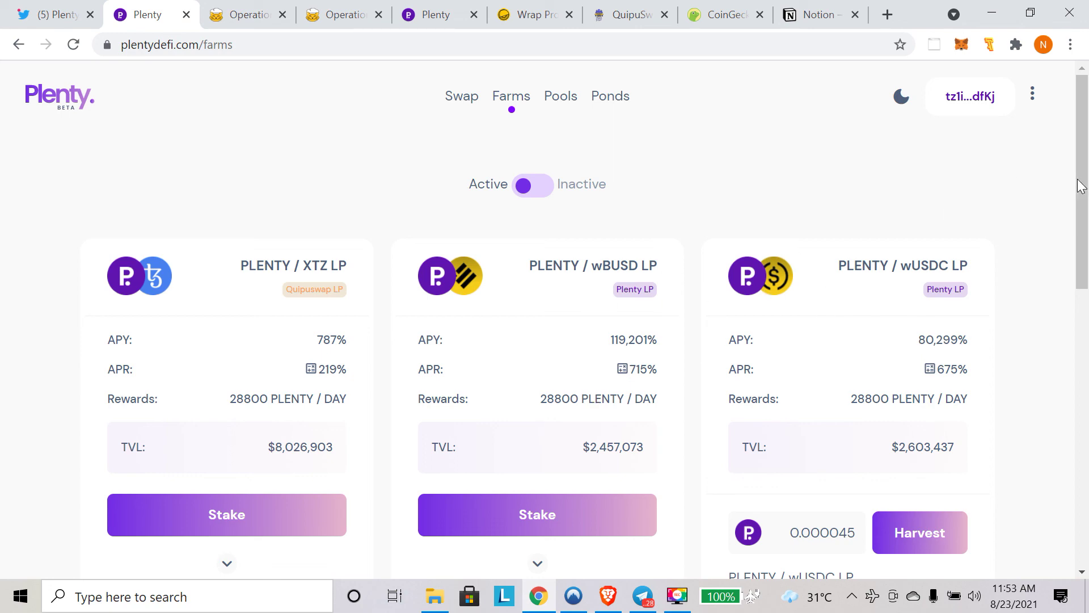
drag(1084, 195, 1055, 145)
click(459, 105)
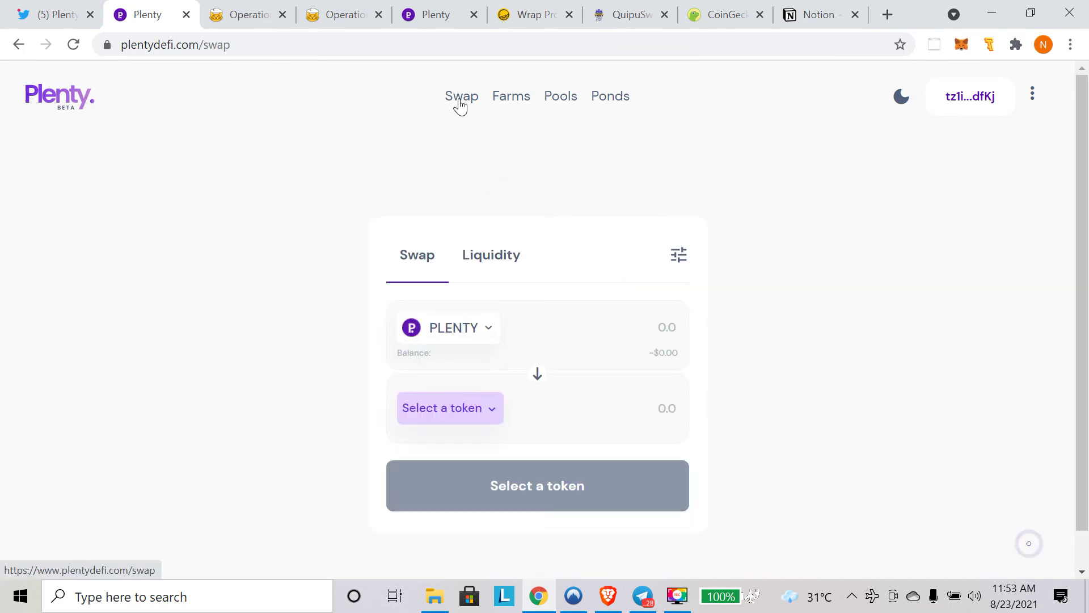